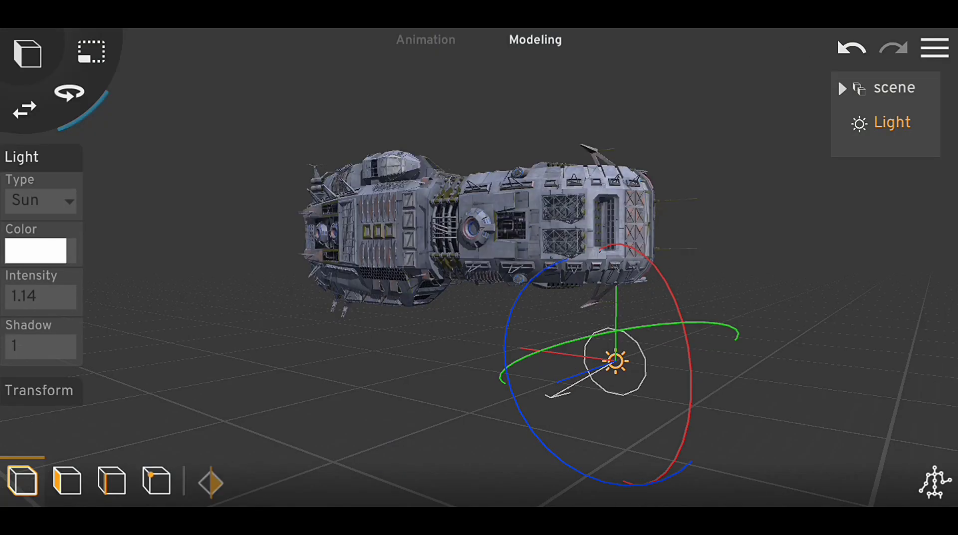
# - Raise the sun light's intensity from 1.14 to about 1.44
pyautogui.scroll(3, 479, 240)
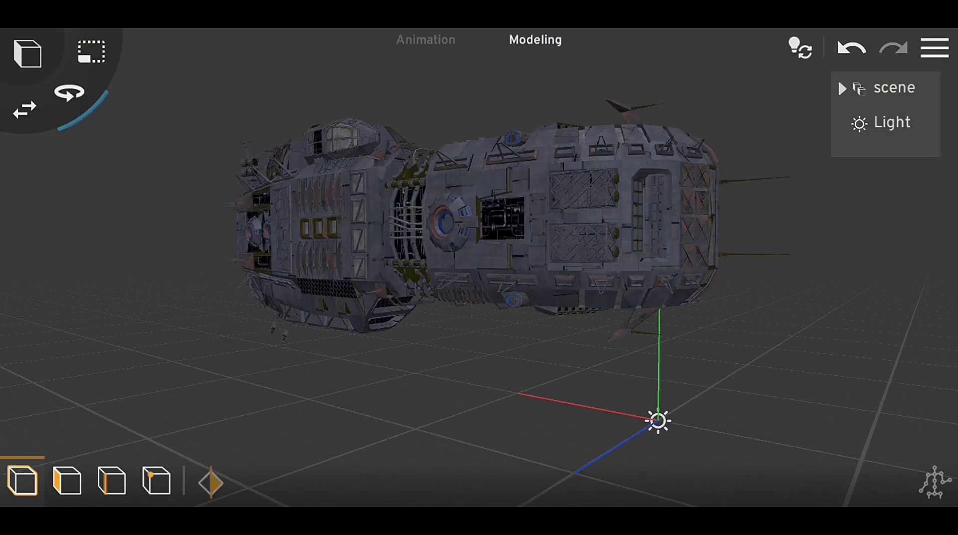
pyautogui.click(40, 297)
pyautogui.moveTo(116, 482); pyautogui.dragTo(136, 482)
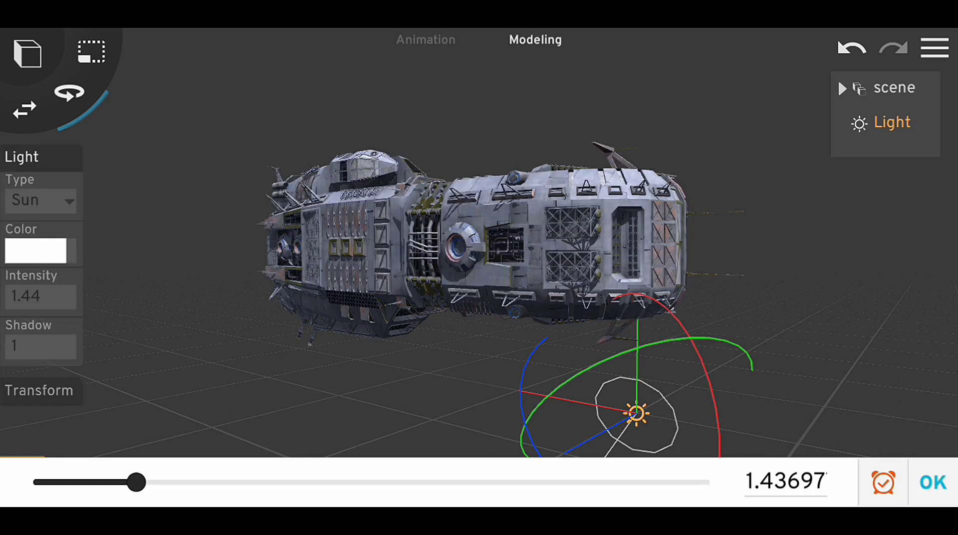
pyautogui.click(932, 482)
# - Select the spaceship, view its material settings, and return to Modeling to see it plain white
pyautogui.click(479, 240)
pyautogui.click(43, 157)
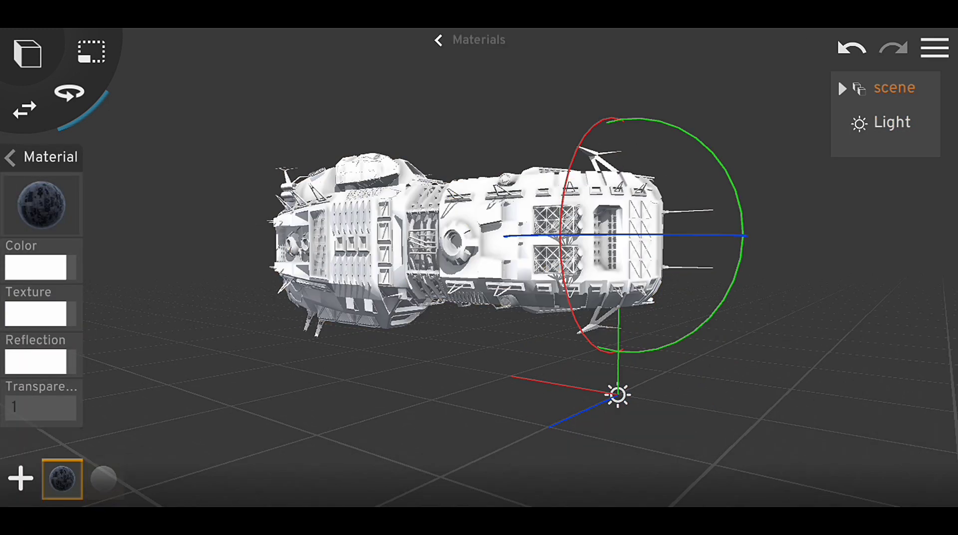
pyautogui.click(438, 40)
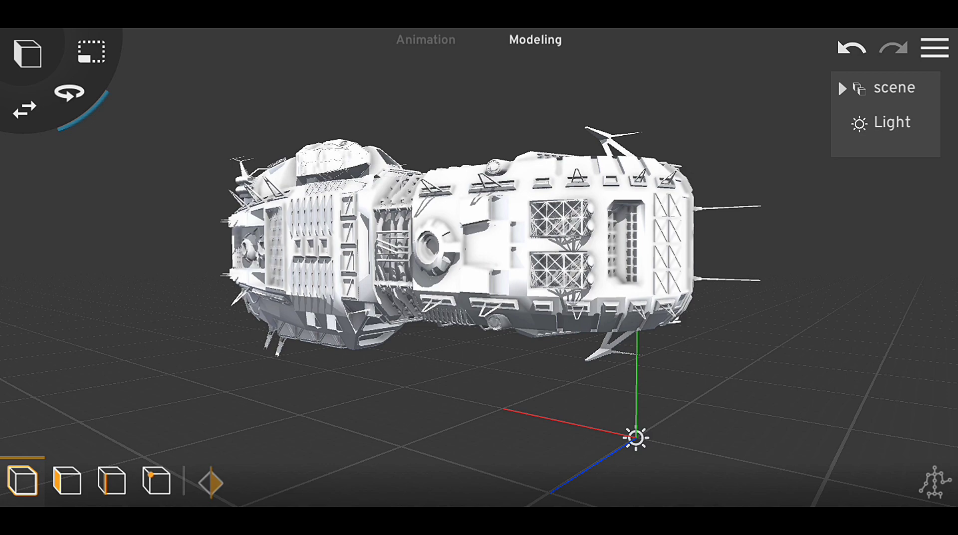
pyautogui.moveTo(479, 250); pyautogui.dragTo(380, 270)
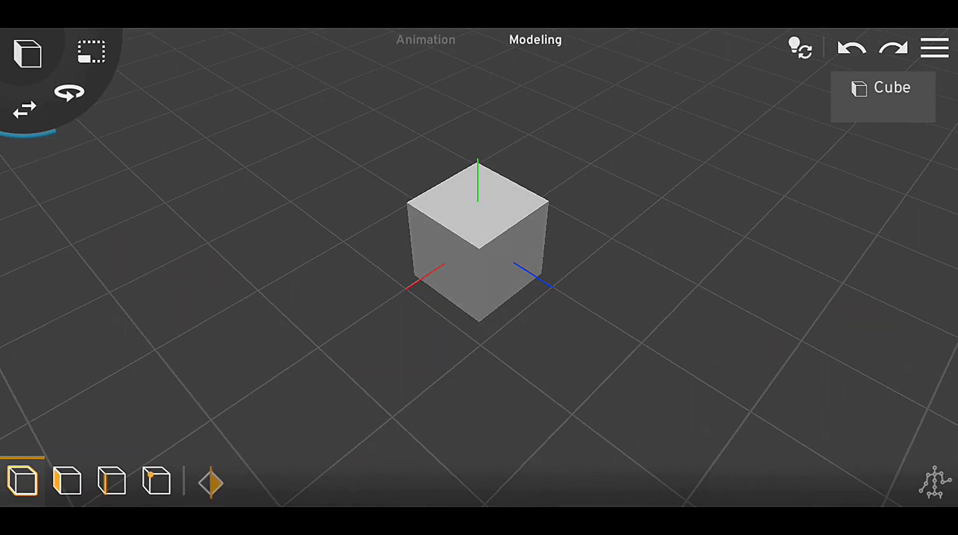
# - Delete the default cube from the scene
pyautogui.moveTo(399, 349); pyautogui.dragTo(499, 350)
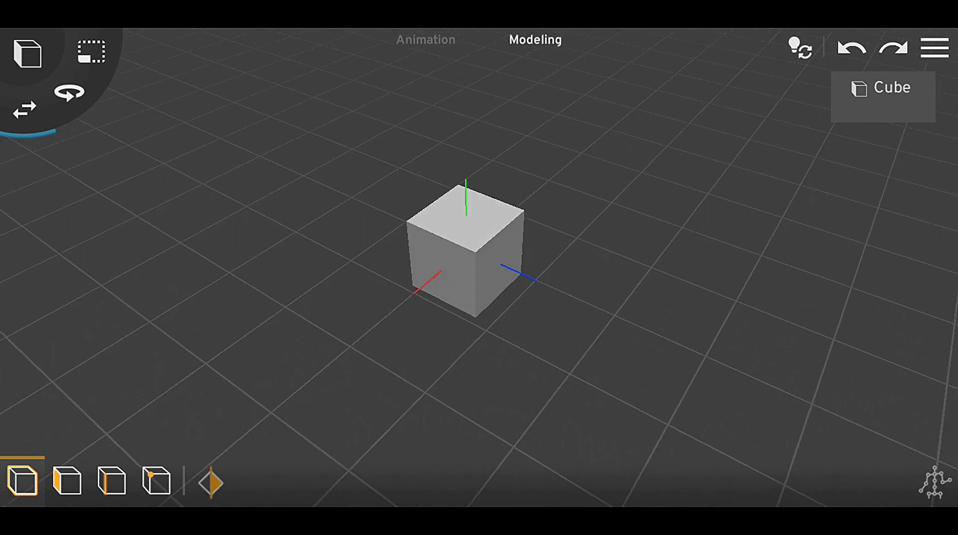
pyautogui.click(460, 234)
pyautogui.click(604, 435)
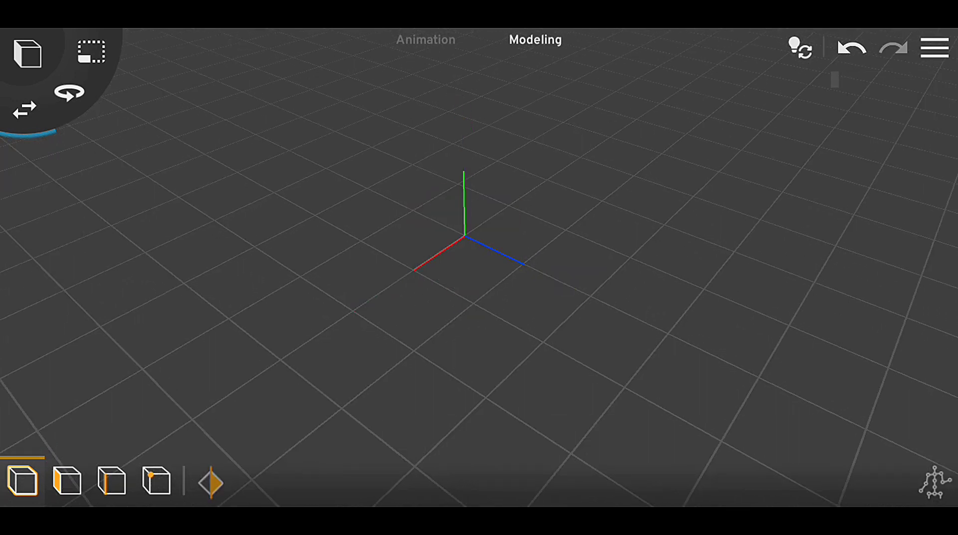
# - Import the road 14 city street model from the object library
pyautogui.click(27, 53)
pyautogui.scroll(-2, 89, 270)
pyautogui.scroll(-2, 89, 269)
pyautogui.scroll(-3, 88, 269)
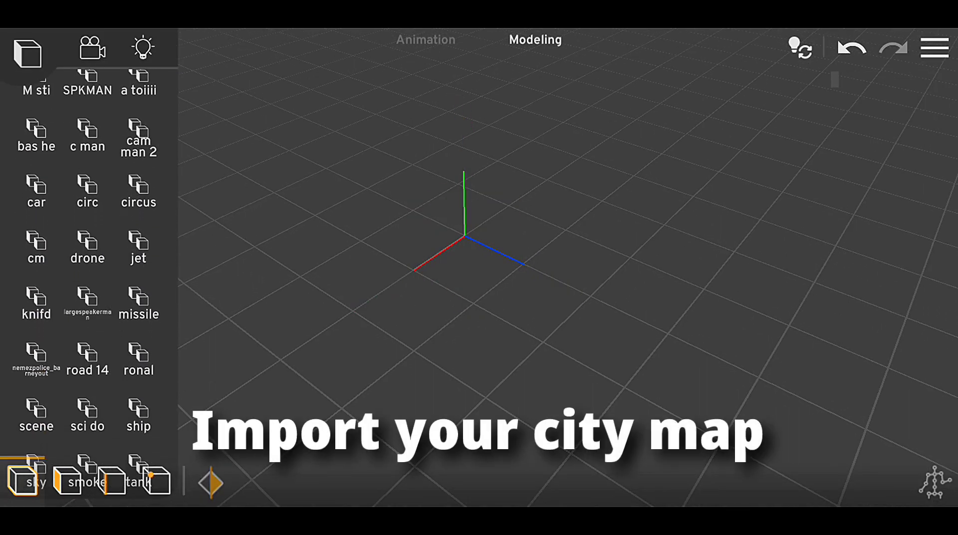
pyautogui.scroll(-1, 89, 270)
pyautogui.click(87, 339)
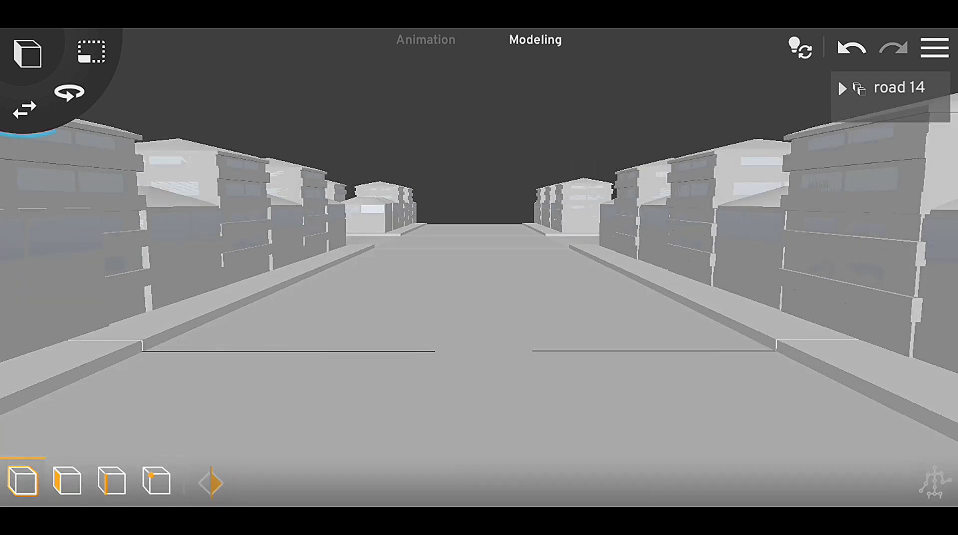
pyautogui.click(474, 350)
pyautogui.click(355, 438)
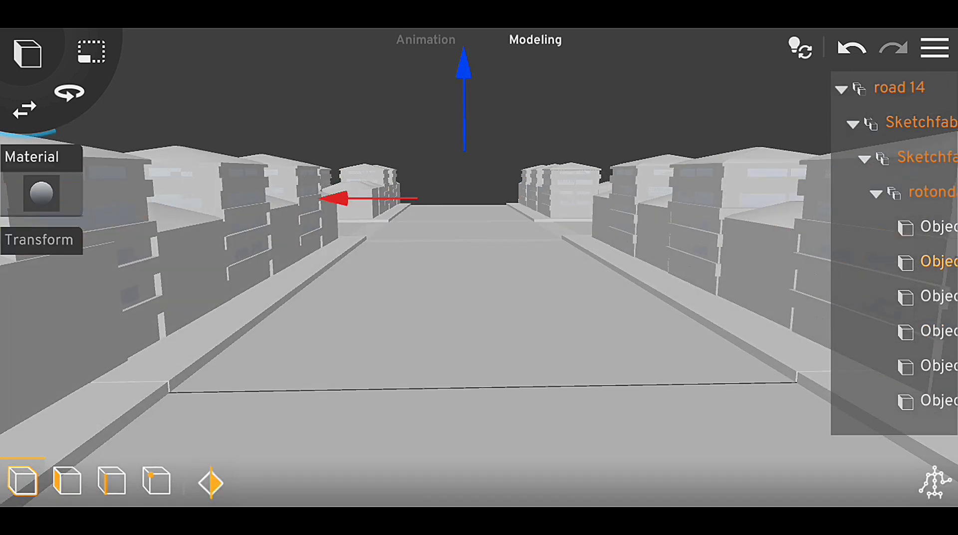
pyautogui.click(604, 437)
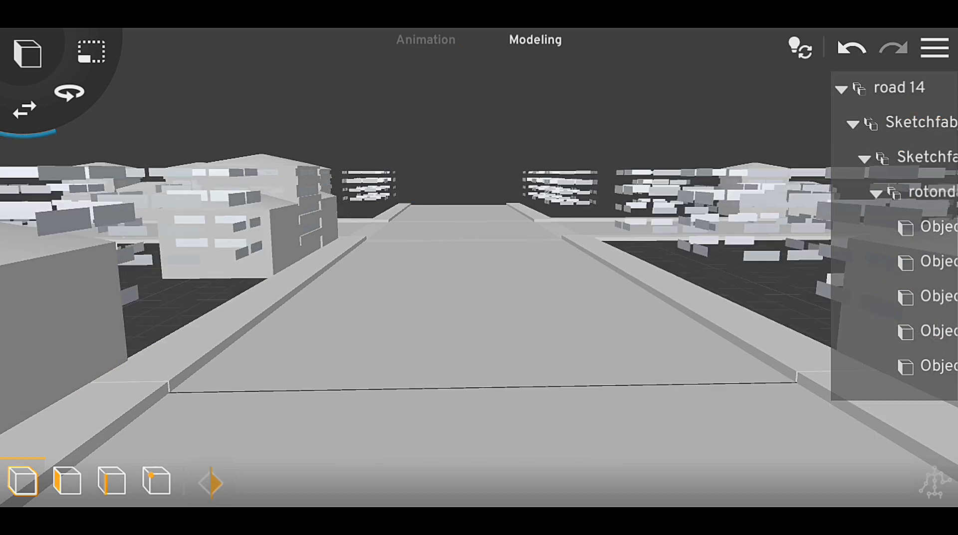
pyautogui.hotkey('ctrl', 'z')
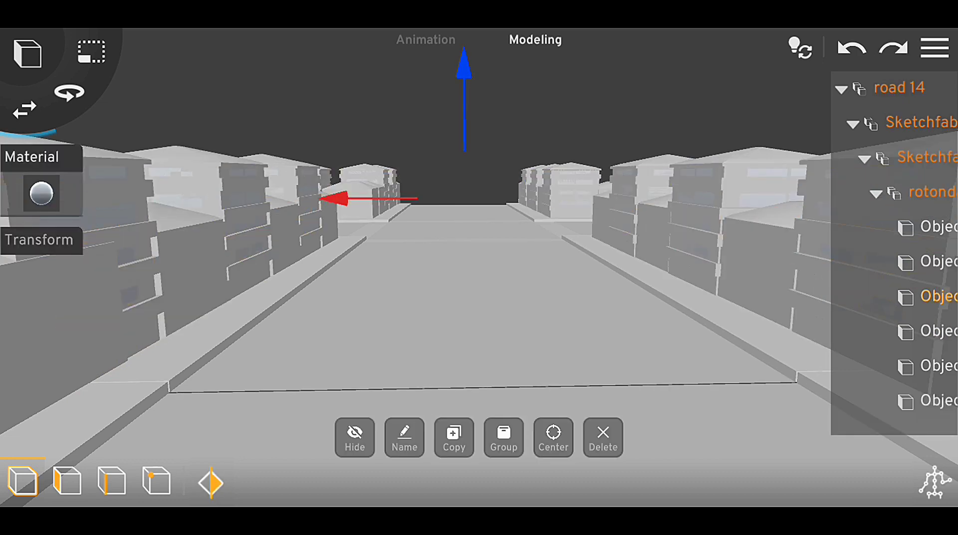
pyautogui.click(841, 88)
pyautogui.scroll(-5, 479, 299)
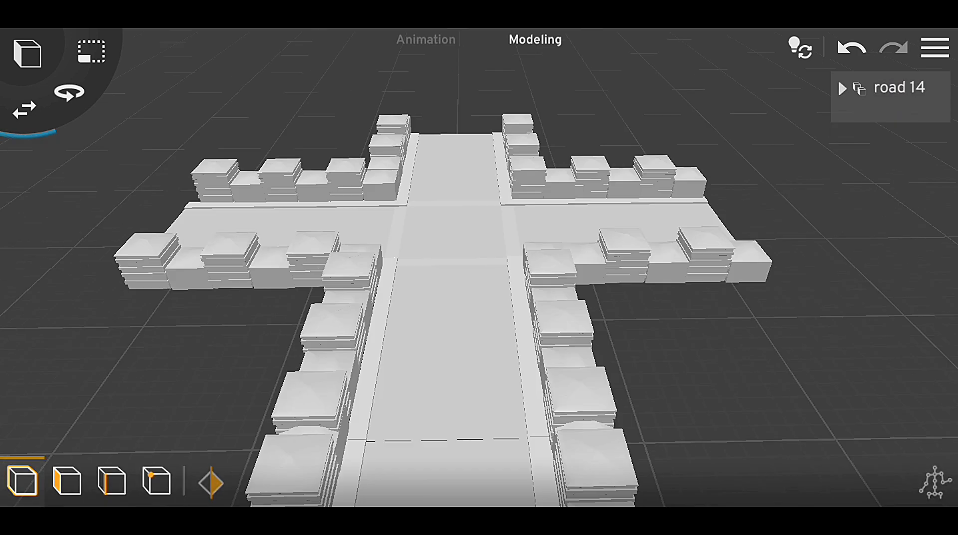
pyautogui.moveTo(479, 299)
pyautogui.mouseDown()
pyautogui.moveTo(609, 313)
pyautogui.moveTo(479, 280)
pyautogui.moveTo(480, 259)
pyautogui.mouseUp()
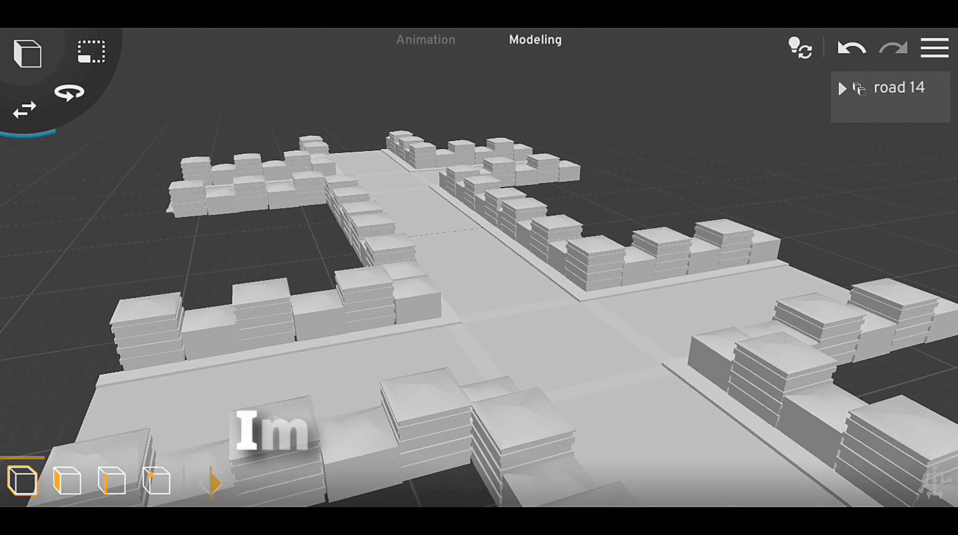
pyautogui.click(27, 52)
# - Import the ship model from the object library and select it in the outliner to frame it
pyautogui.scroll(-2, 89, 300)
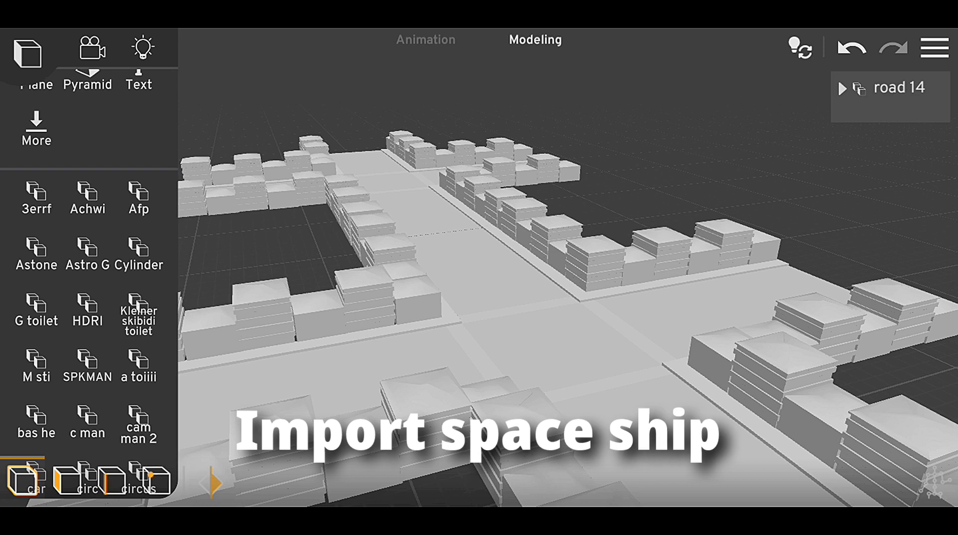
pyautogui.scroll(-3, 89, 300)
pyautogui.scroll(-3, 89, 299)
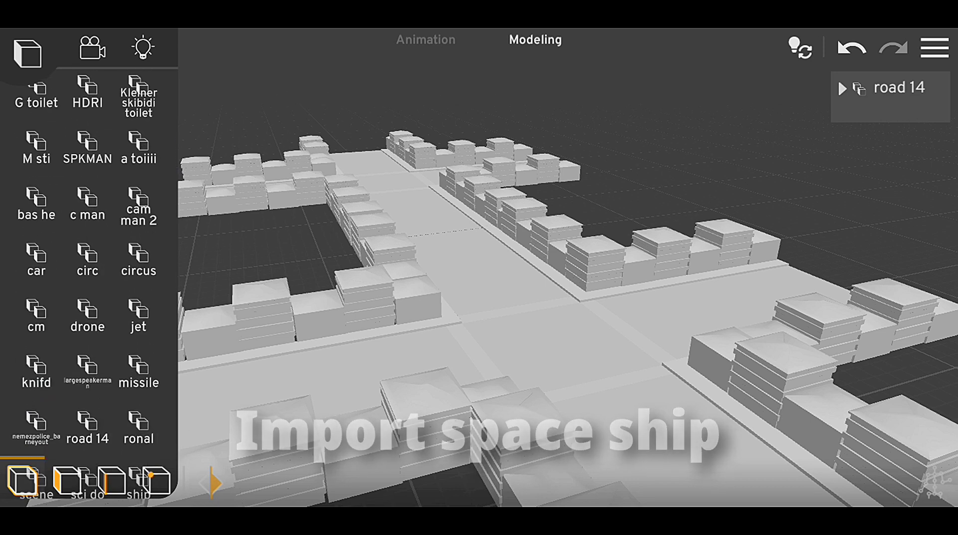
pyautogui.scroll(-3, 88, 300)
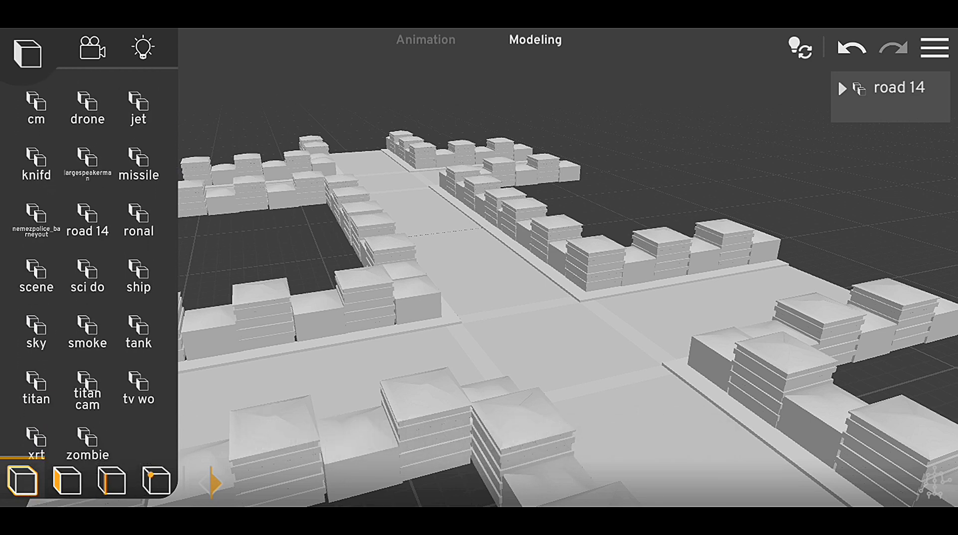
pyautogui.click(88, 235)
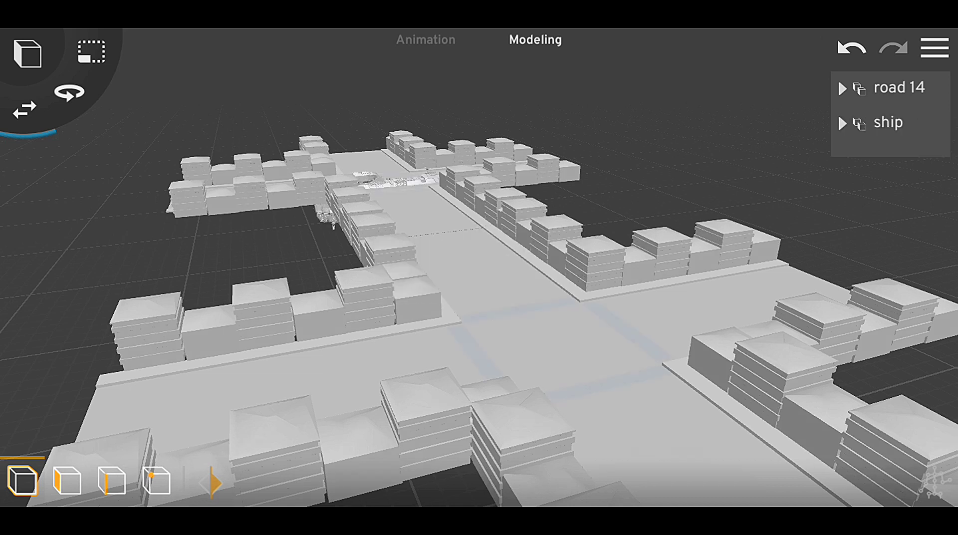
pyautogui.click(889, 122)
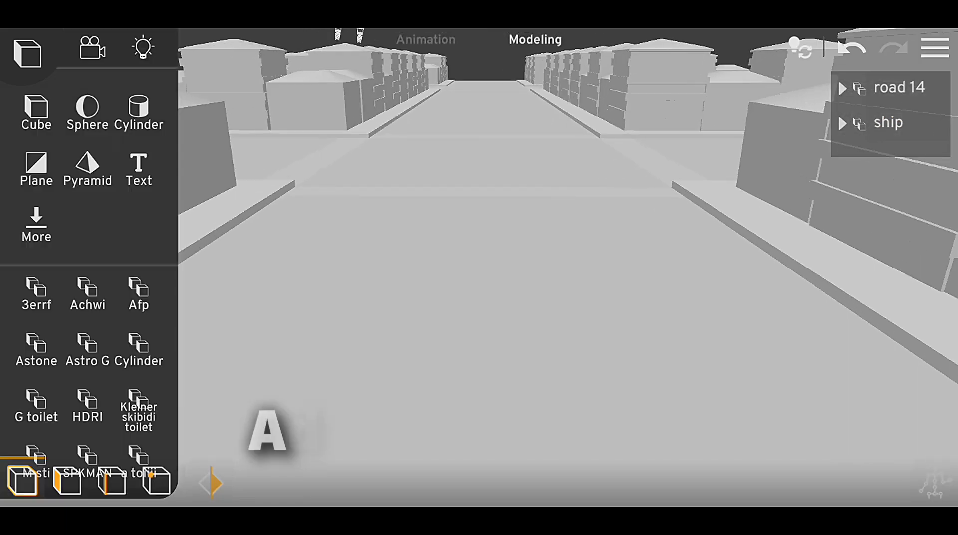
# - Add a camera, keyframe its street flythrough in Animation mode, and preview the playback
pyautogui.click(93, 49)
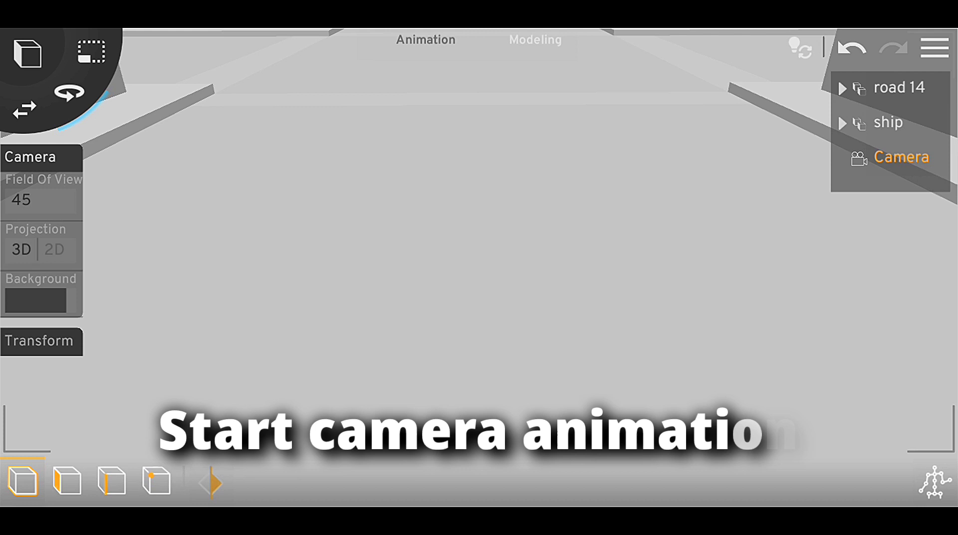
pyautogui.click(426, 39)
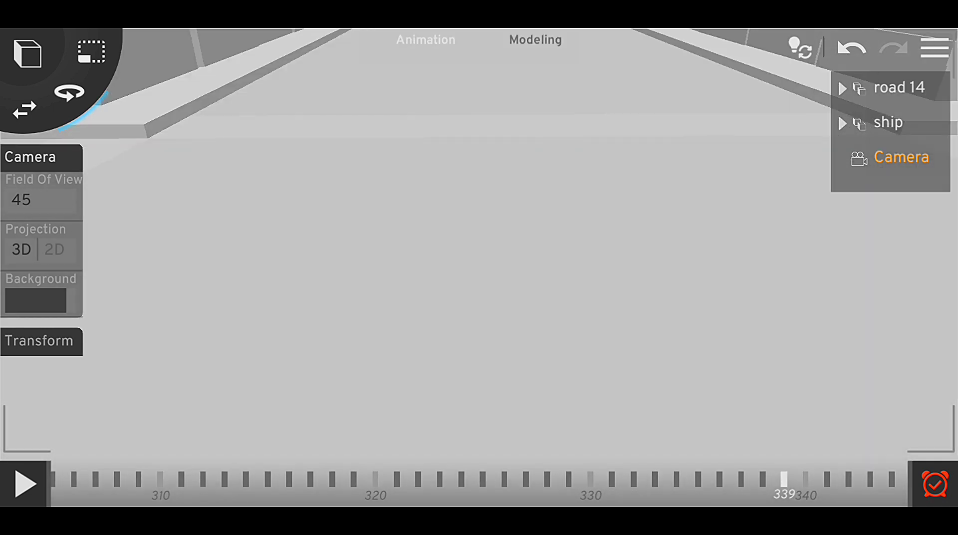
pyautogui.click(901, 156)
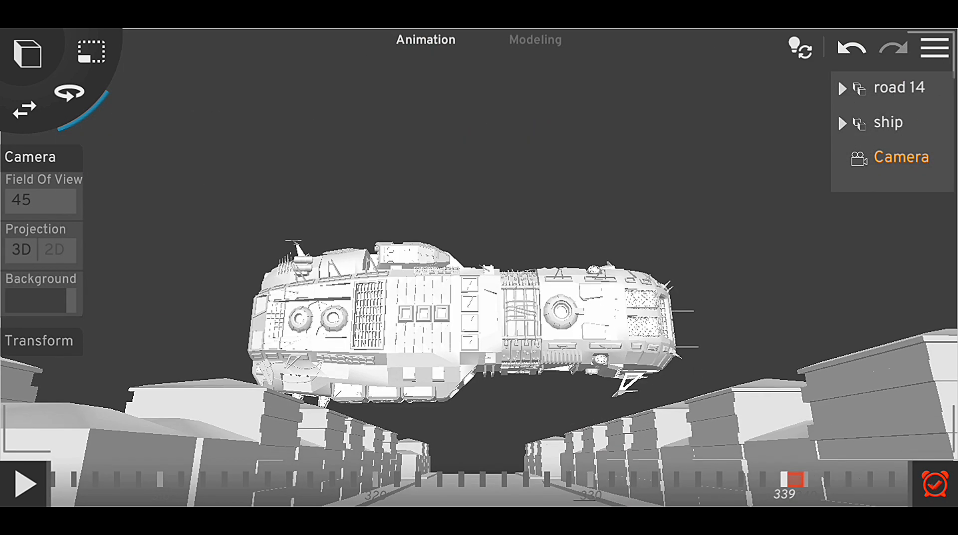
pyautogui.press('space')
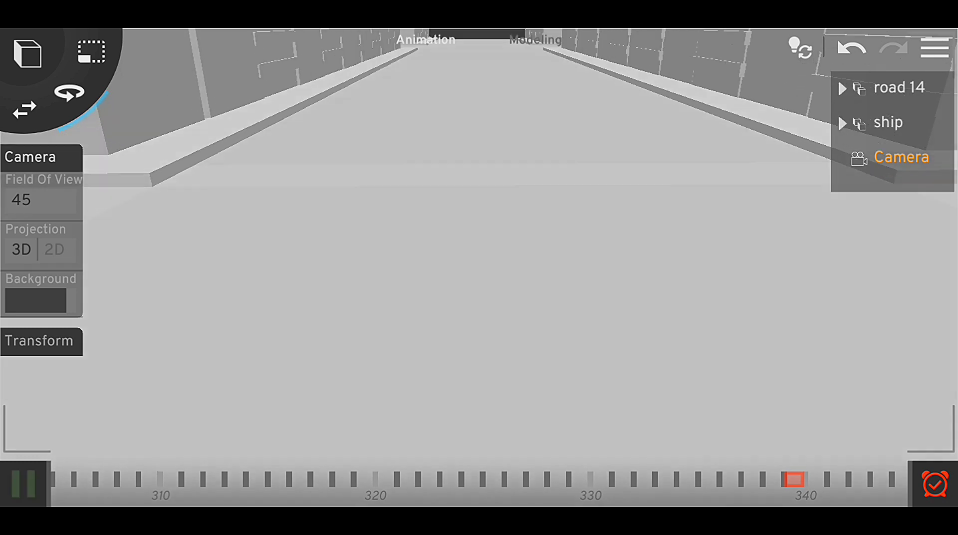
pyautogui.press('space')
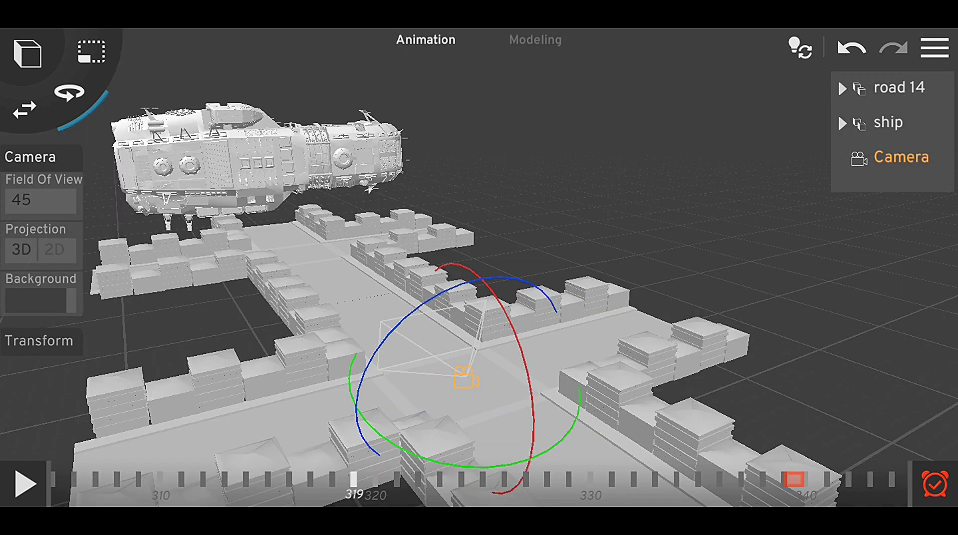
# - Select the ship, turn it end-on, and bring the playhead back to frame 0
pyautogui.click(888, 122)
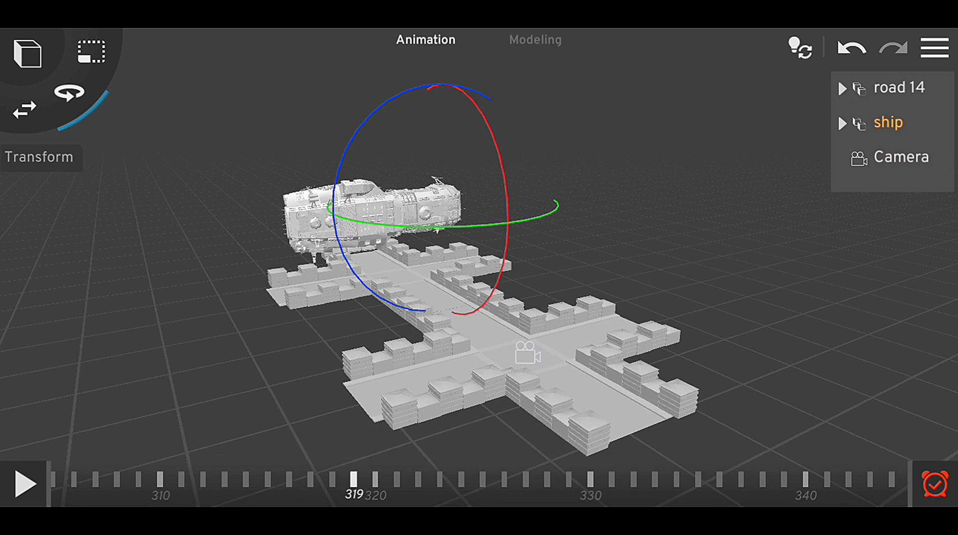
pyautogui.moveTo(349, 482); pyautogui.dragTo(799, 481)
pyautogui.moveTo(150, 481); pyautogui.dragTo(873, 481)
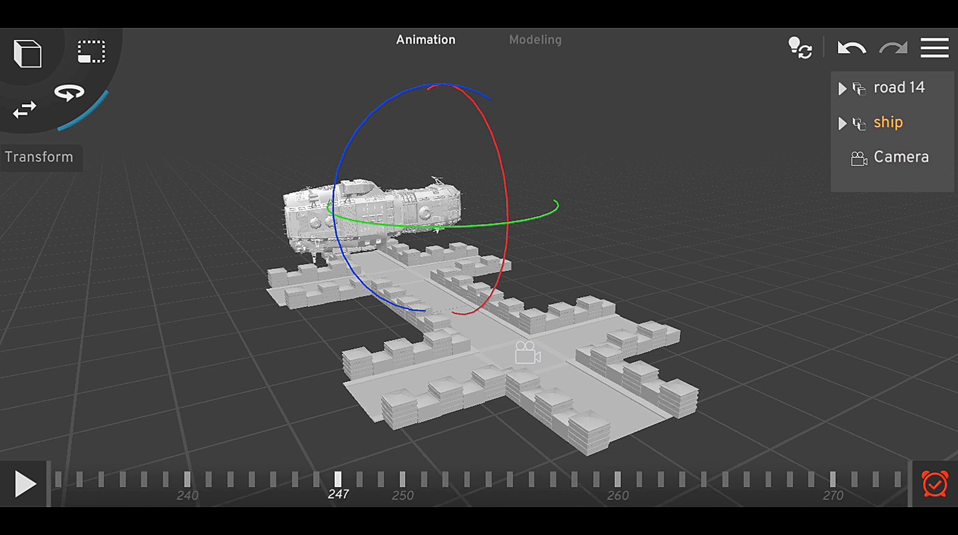
pyautogui.moveTo(380, 224); pyautogui.dragTo(500, 222)
pyautogui.moveTo(200, 481); pyautogui.dragTo(749, 481)
pyautogui.moveTo(149, 482); pyautogui.dragTo(848, 482)
pyautogui.moveTo(200, 481); pyautogui.dragTo(849, 481)
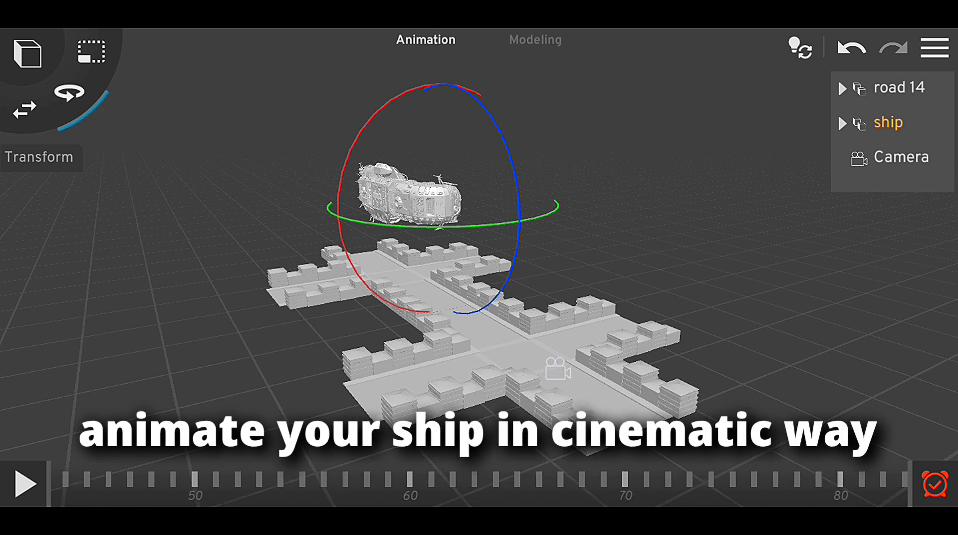
pyautogui.moveTo(200, 482); pyautogui.dragTo(848, 482)
# - Scrub through frames 115 and 210 to about frame 225, then play the ship animation
pyautogui.moveTo(499, 390); pyautogui.dragTo(708, 314)
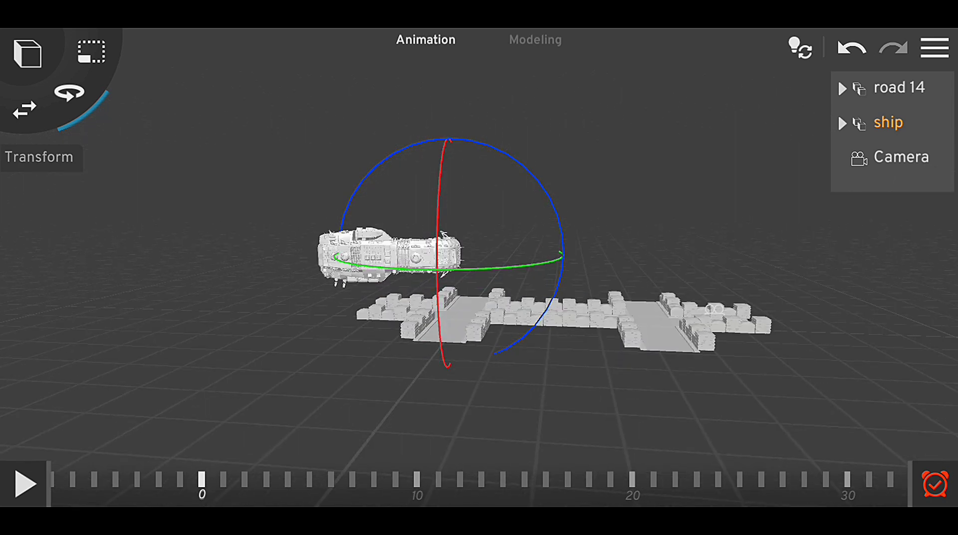
pyautogui.moveTo(499, 375)
pyautogui.mouseDown()
pyautogui.moveTo(325, 375)
pyautogui.moveTo(359, 314)
pyautogui.mouseUp()
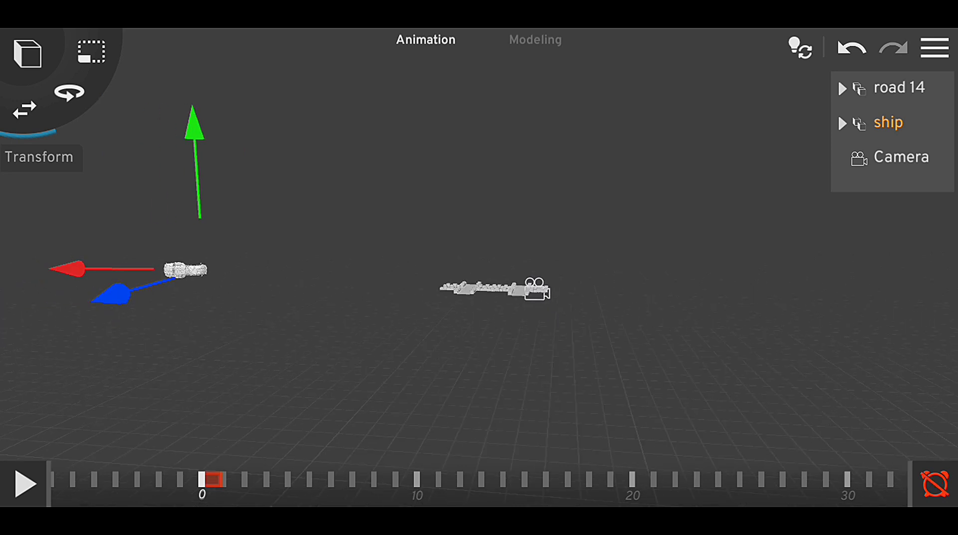
pyautogui.moveTo(749, 482)
pyautogui.mouseDown()
pyautogui.moveTo(200, 482)
pyautogui.moveTo(449, 481)
pyautogui.mouseUp()
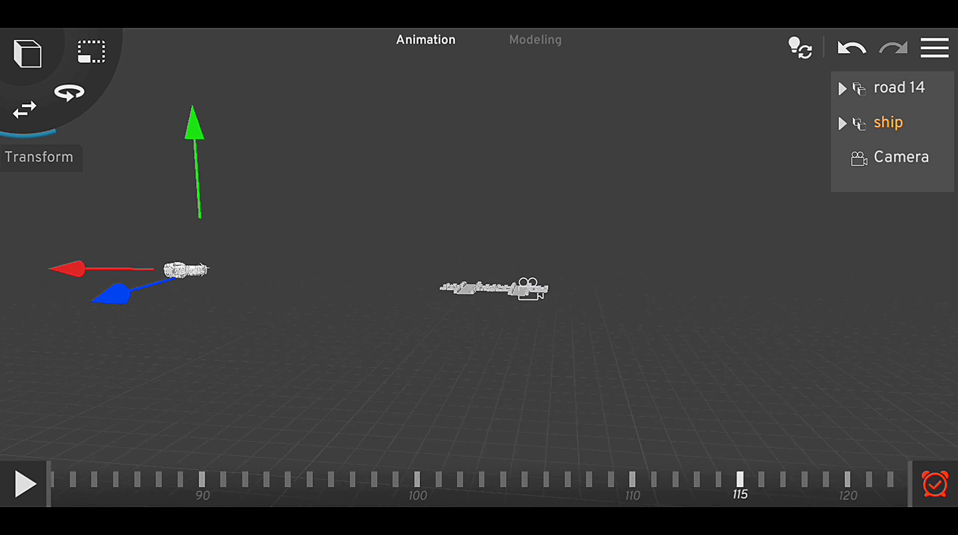
pyautogui.moveTo(499, 299); pyautogui.dragTo(499, 375)
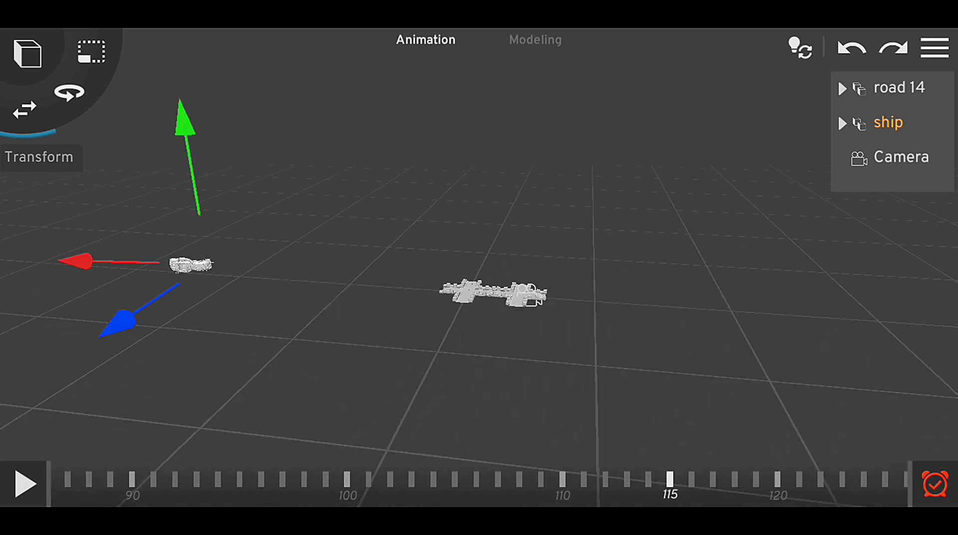
pyautogui.moveTo(748, 482); pyautogui.dragTo(200, 482)
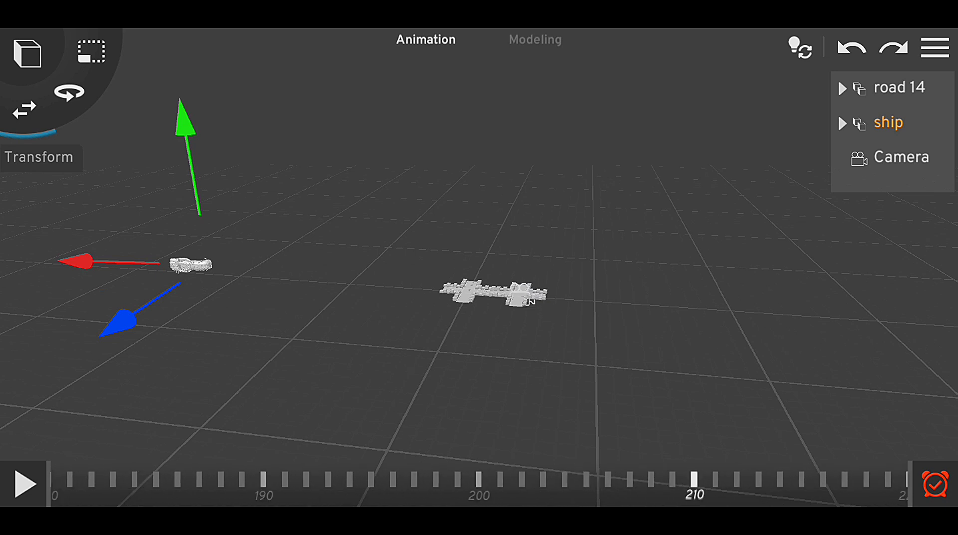
pyautogui.moveTo(699, 482); pyautogui.dragTo(345, 482)
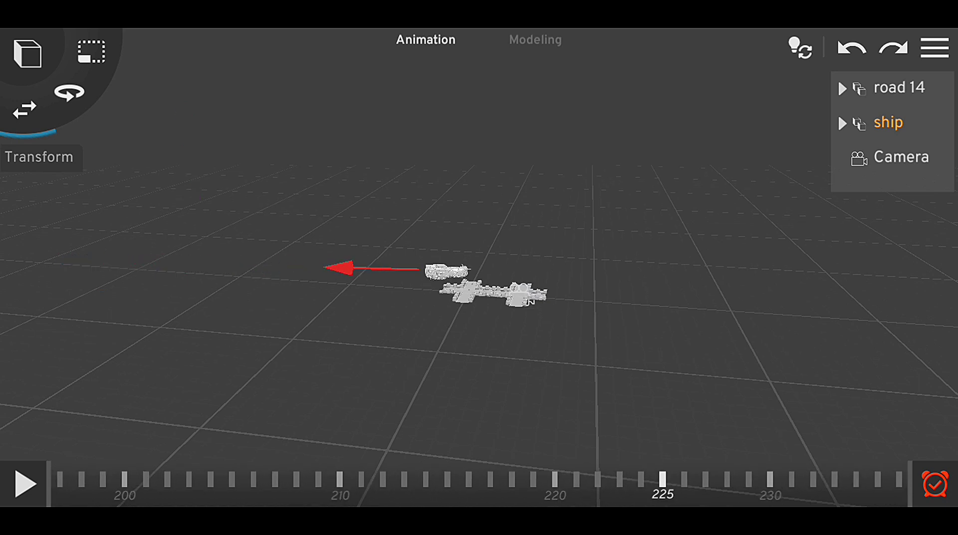
pyautogui.moveTo(499, 300); pyautogui.dragTo(514, 312)
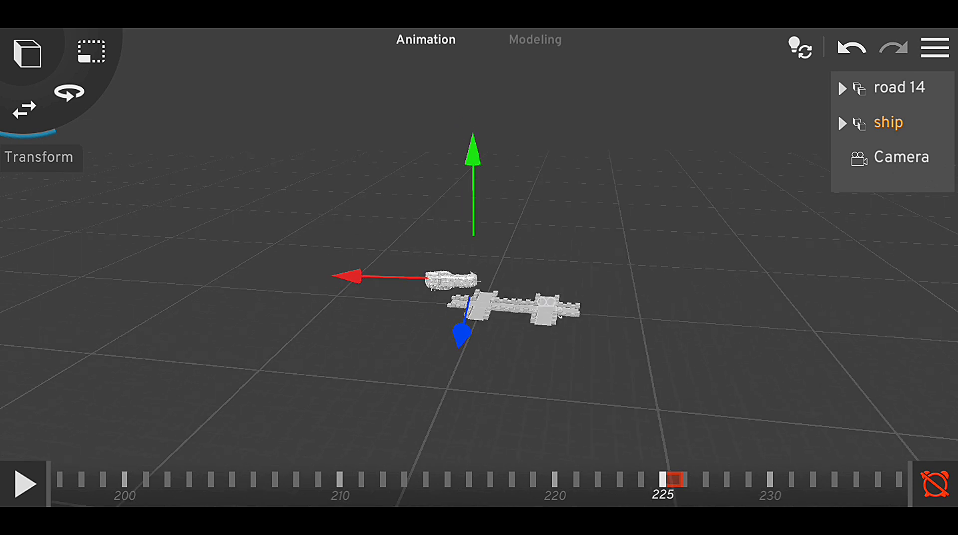
pyautogui.click(23, 483)
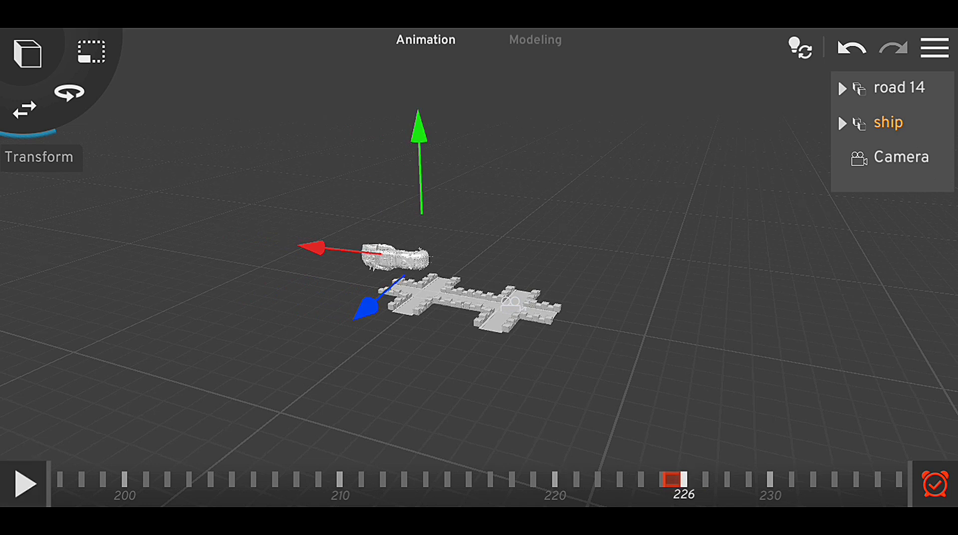
# - Look through the camera and scrub the animation ahead to frame 302
pyautogui.click(898, 157)
pyautogui.click(330, 437)
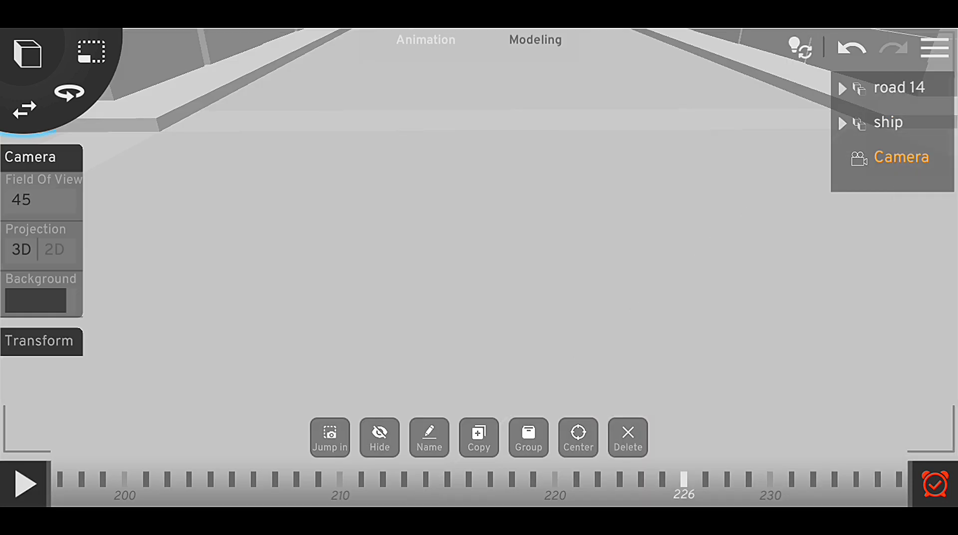
pyautogui.click(705, 479)
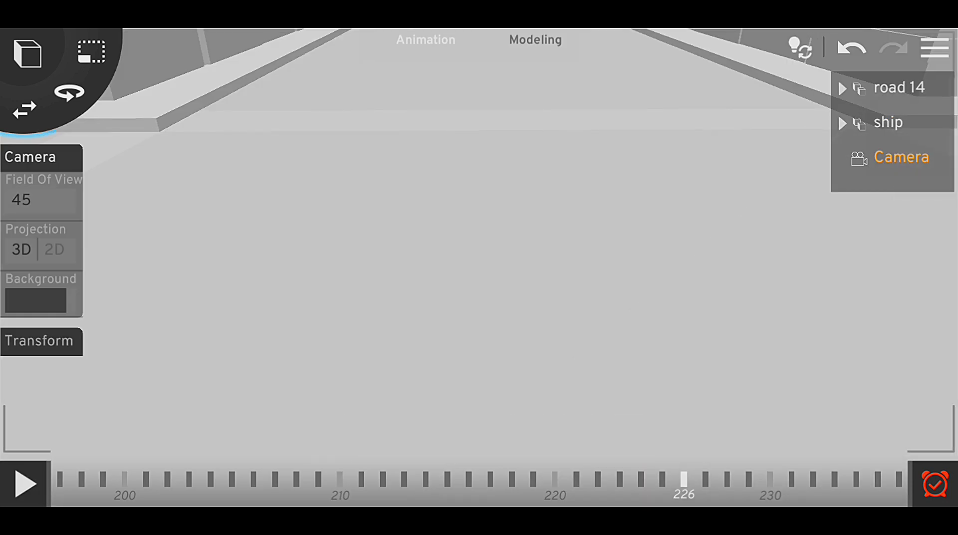
pyautogui.moveTo(684, 480); pyautogui.dragTo(406, 480)
pyautogui.moveTo(713, 479); pyautogui.dragTo(199, 479)
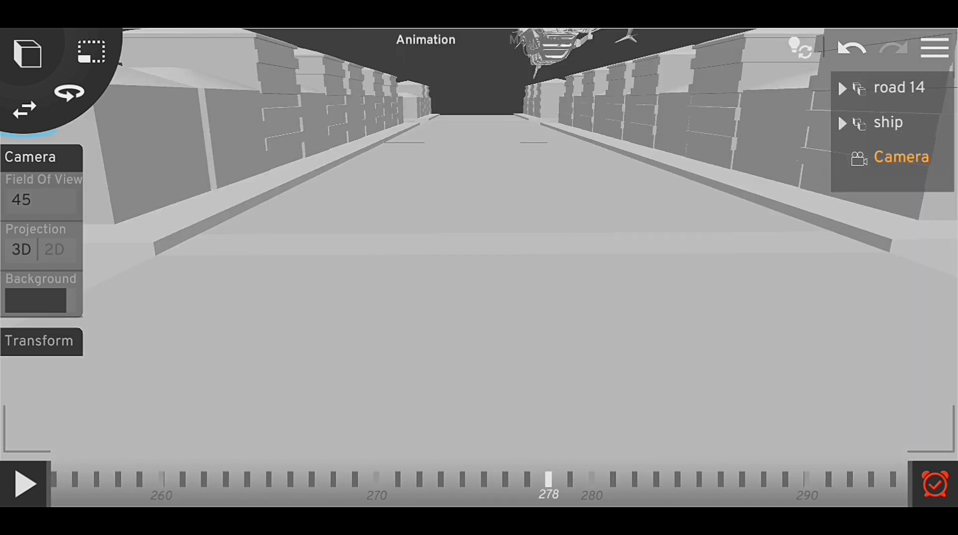
pyautogui.moveTo(549, 480)
pyautogui.mouseDown()
pyautogui.moveTo(234, 479)
pyautogui.moveTo(674, 479)
pyautogui.mouseUp()
# - Slide the ship sideways above the street at frame 302 and keyframe it
pyautogui.click(588, 200)
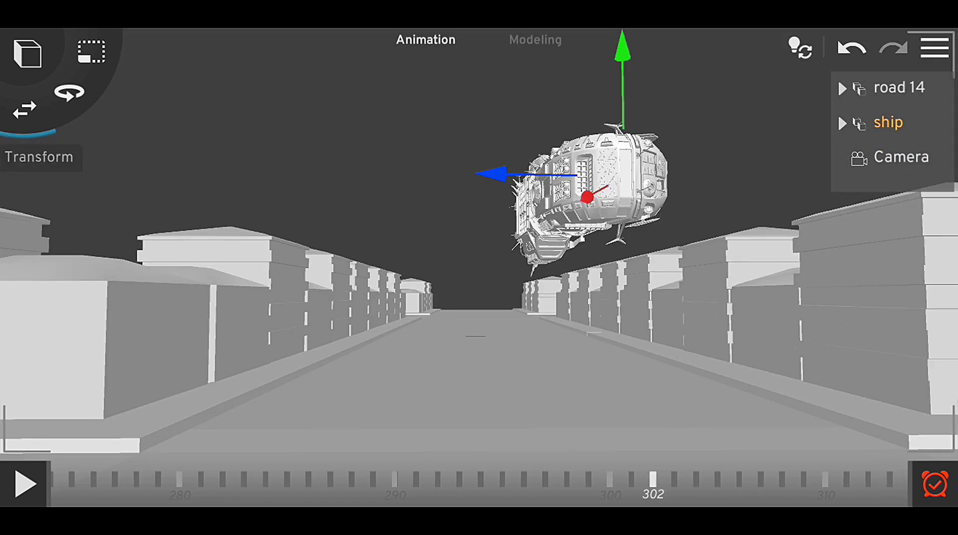
pyautogui.moveTo(494, 174); pyautogui.dragTo(361, 171)
pyautogui.moveTo(399, 479); pyautogui.dragTo(562, 479)
pyautogui.moveTo(199, 479)
pyautogui.mouseDown()
pyautogui.moveTo(784, 479)
pyautogui.moveTo(200, 479)
pyautogui.mouseUp()
pyautogui.click(936, 484)
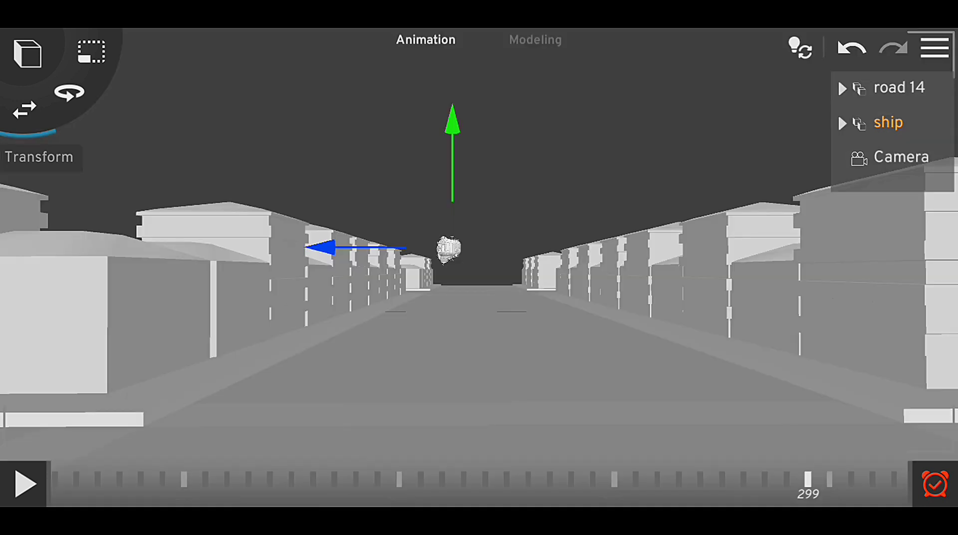
# - Advance to frame 323 and return to the camera's viewpoint
pyautogui.moveTo(599, 479); pyautogui.dragTo(303, 479)
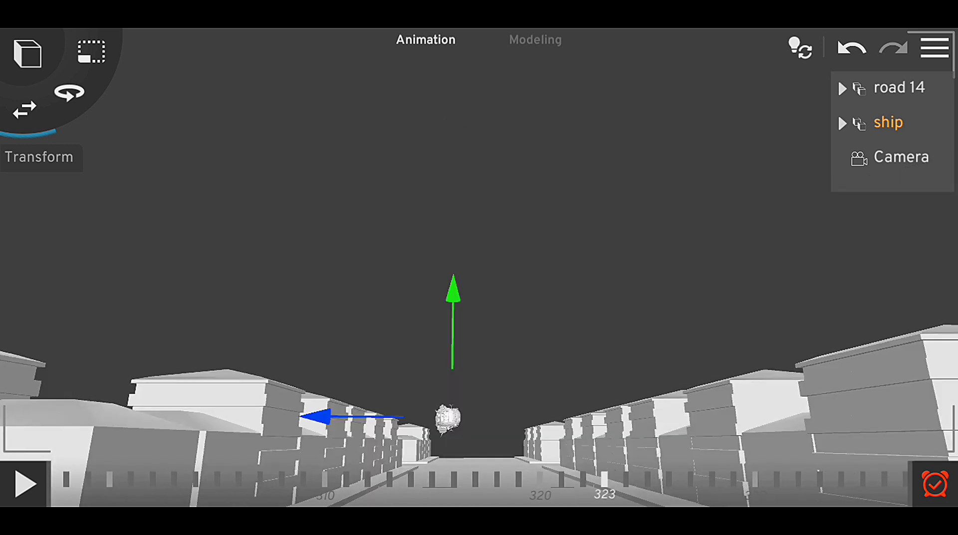
pyautogui.click(901, 157)
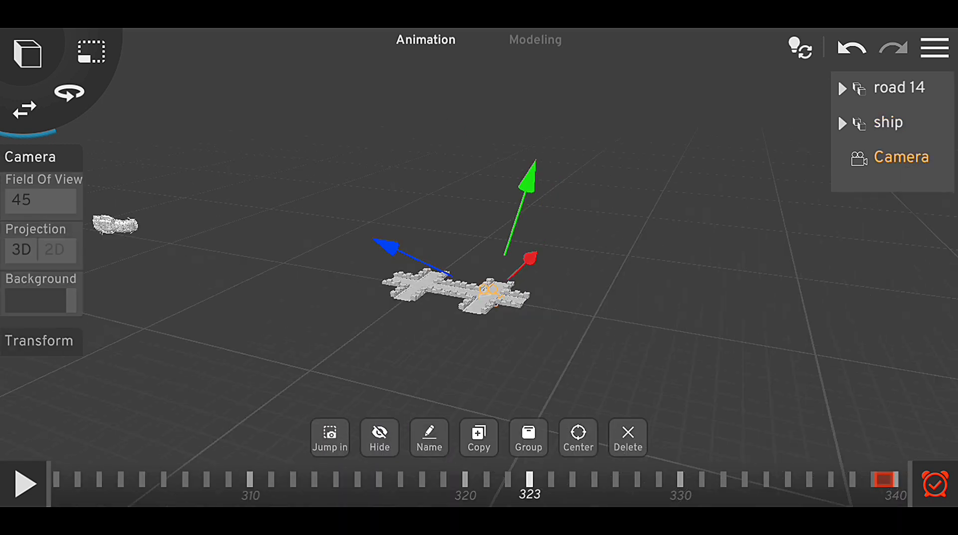
pyautogui.click(280, 266)
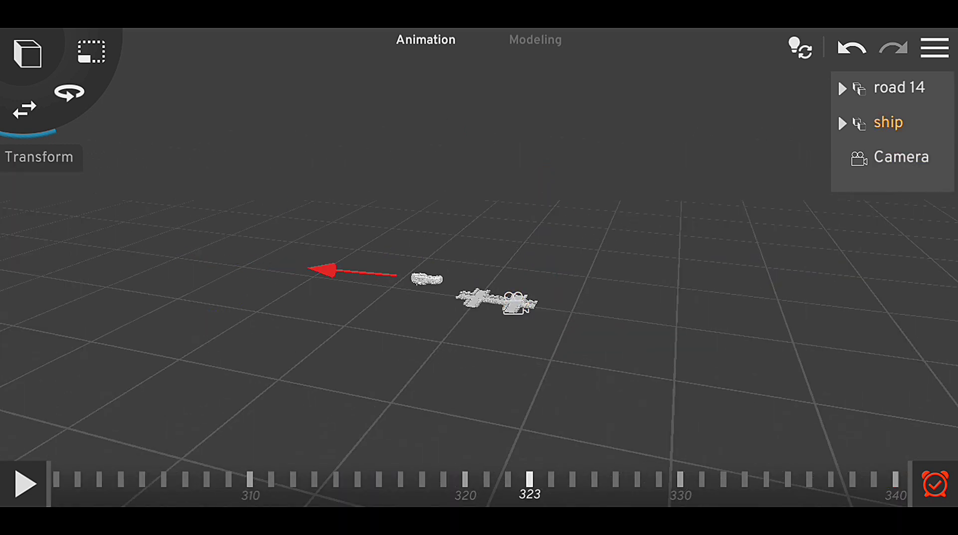
pyautogui.click(901, 156)
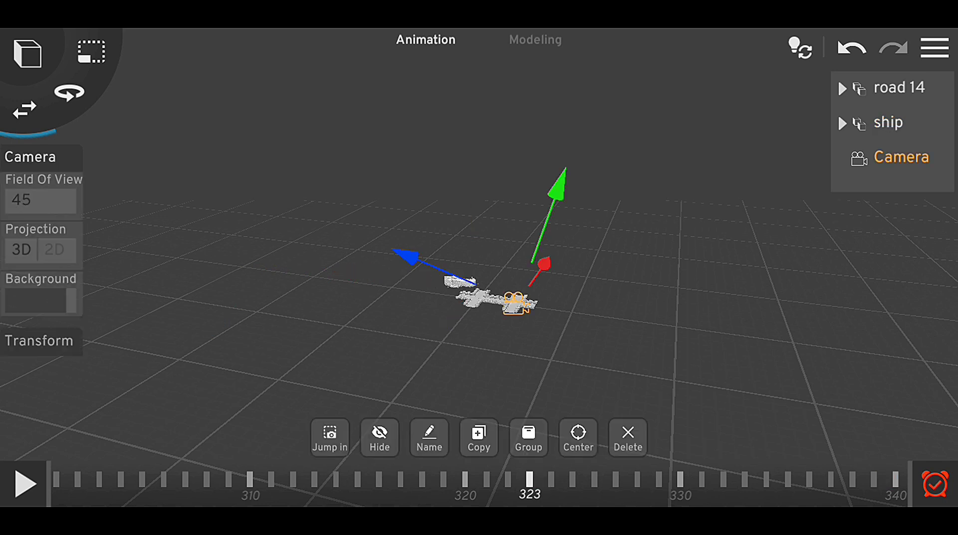
pyautogui.click(330, 437)
# - Move the ship left and higher, then turn it side-on at a later frame
pyautogui.click(589, 329)
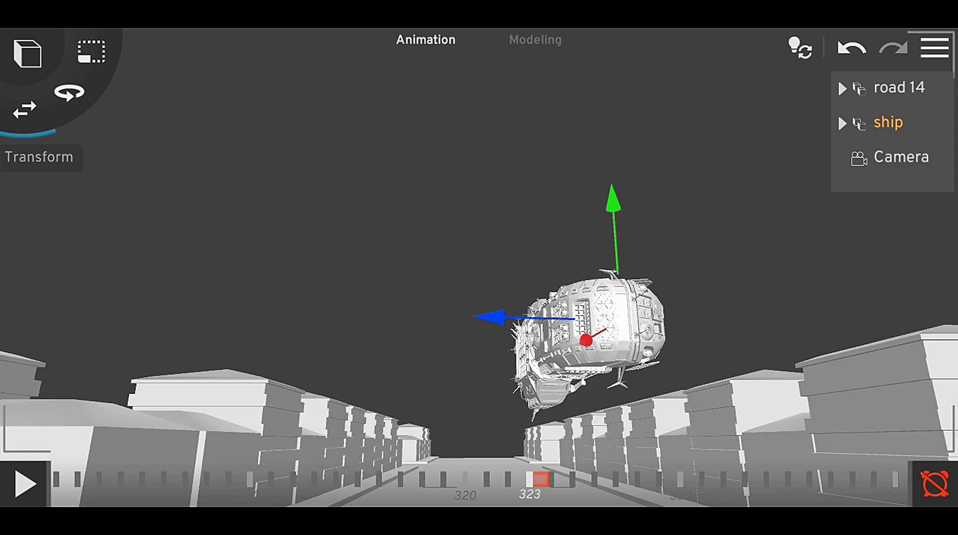
pyautogui.moveTo(579, 325); pyautogui.dragTo(491, 325)
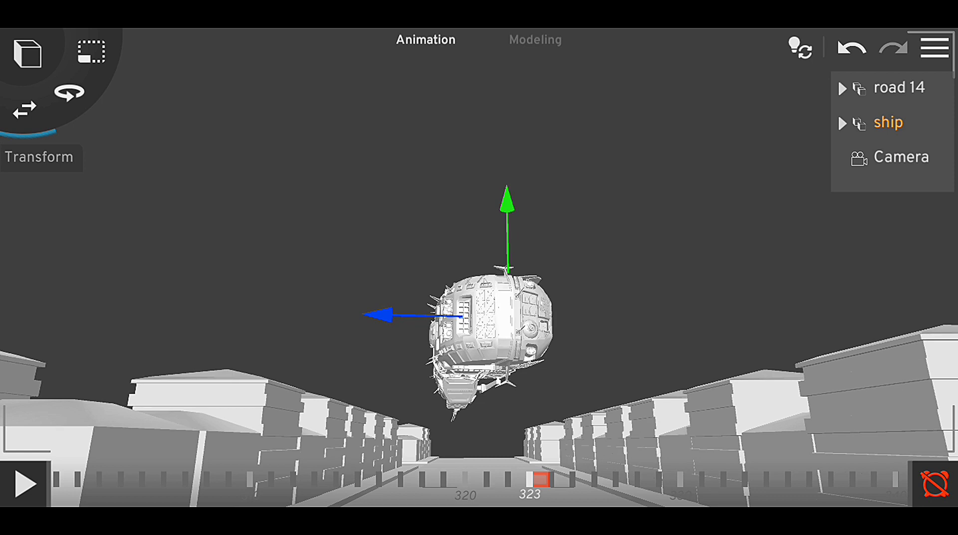
pyautogui.moveTo(507, 229); pyautogui.dragTo(506, 115)
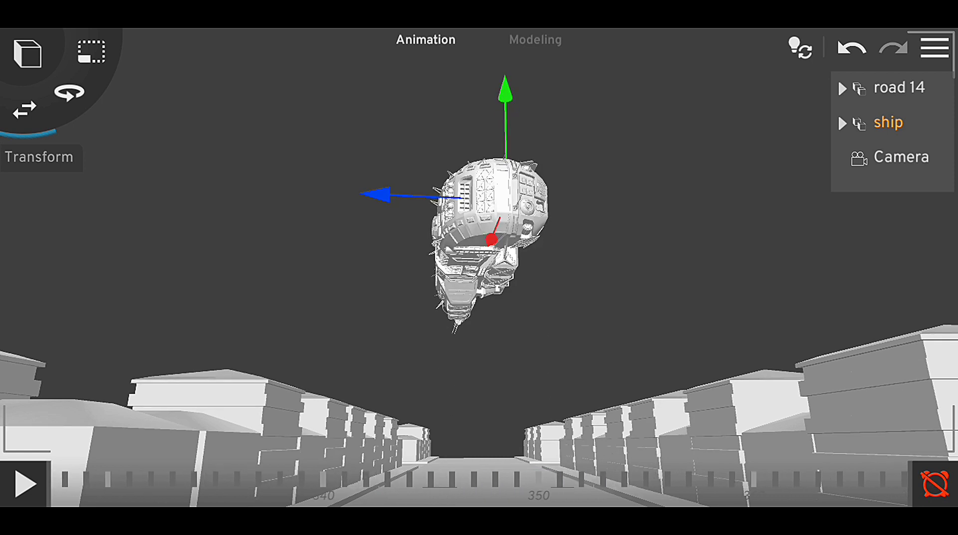
pyautogui.moveTo(521, 482); pyautogui.dragTo(407, 482)
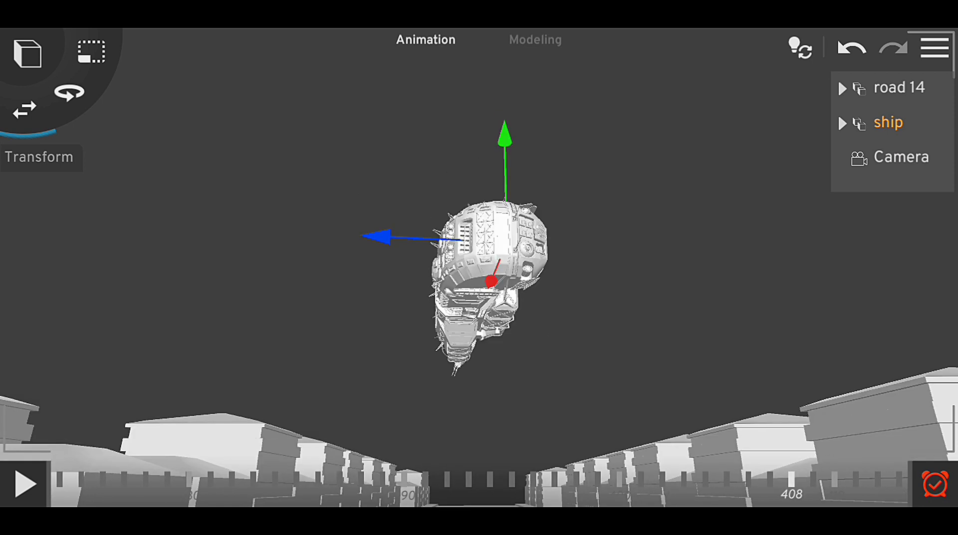
pyautogui.moveTo(619, 234)
pyautogui.mouseDown()
pyautogui.moveTo(599, 205)
pyautogui.moveTo(499, 188)
pyautogui.mouseUp()
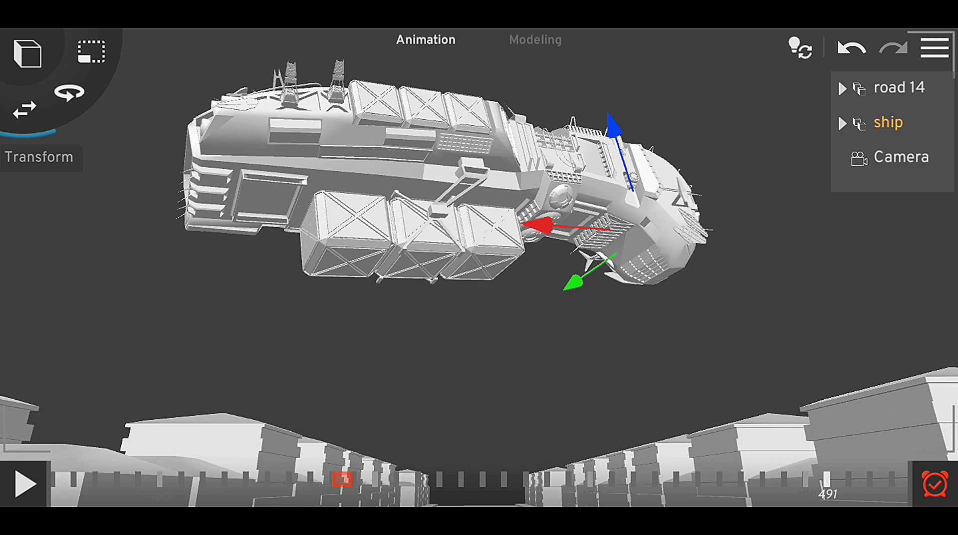
# - Play the ship animation, find its keyframe at frame 323, delete it, and replay
pyautogui.click(25, 484)
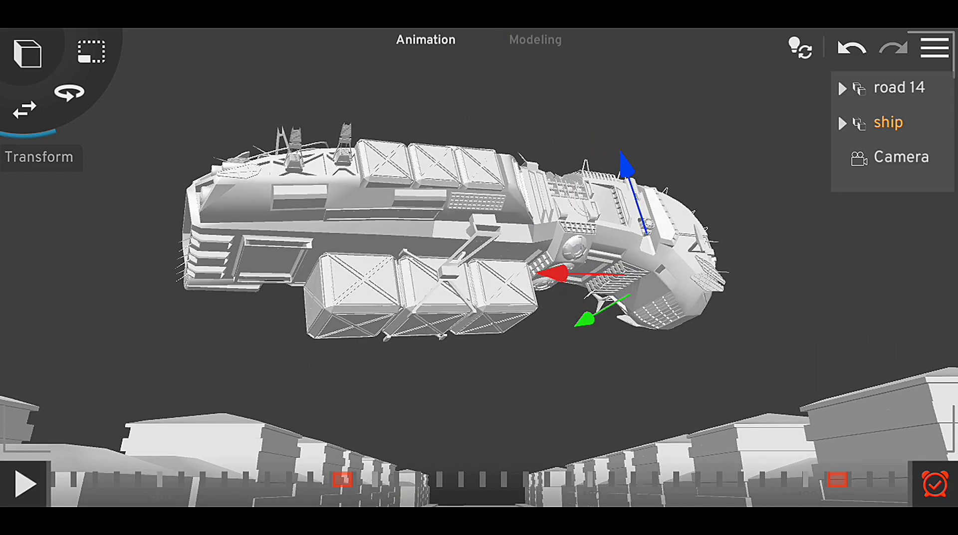
pyautogui.moveTo(349, 482)
pyautogui.mouseDown()
pyautogui.moveTo(511, 482)
pyautogui.moveTo(382, 482)
pyautogui.mouseUp()
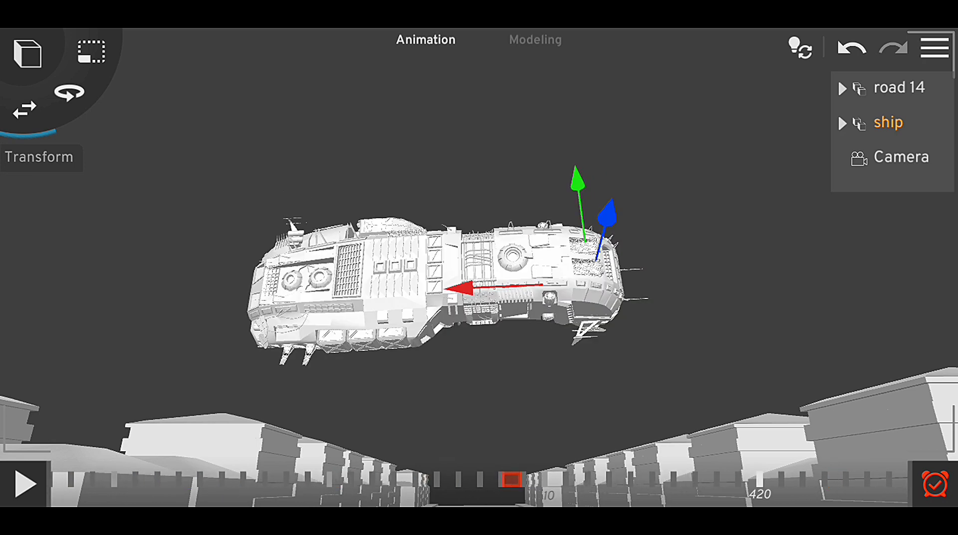
pyautogui.moveTo(499, 482); pyautogui.dragTo(591, 482)
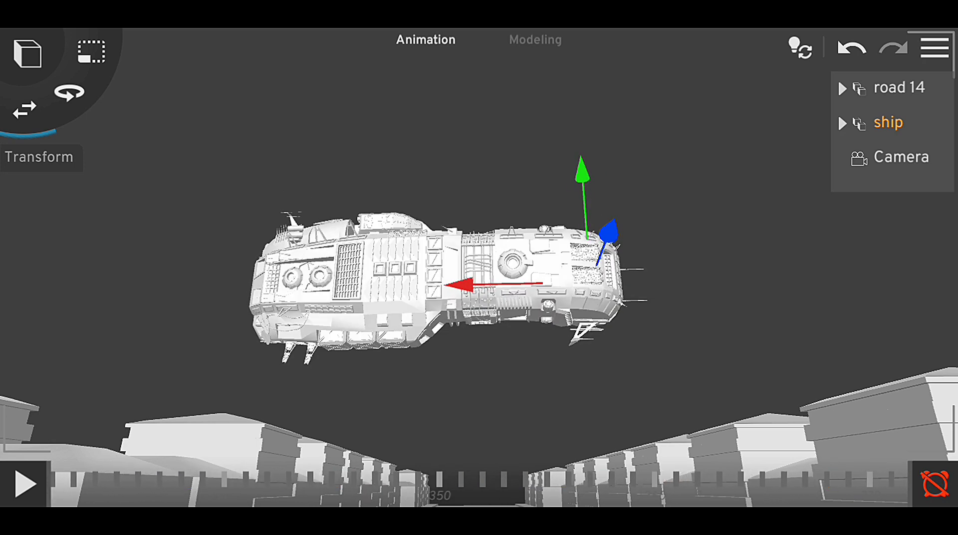
pyautogui.moveTo(499, 481); pyautogui.dragTo(504, 482)
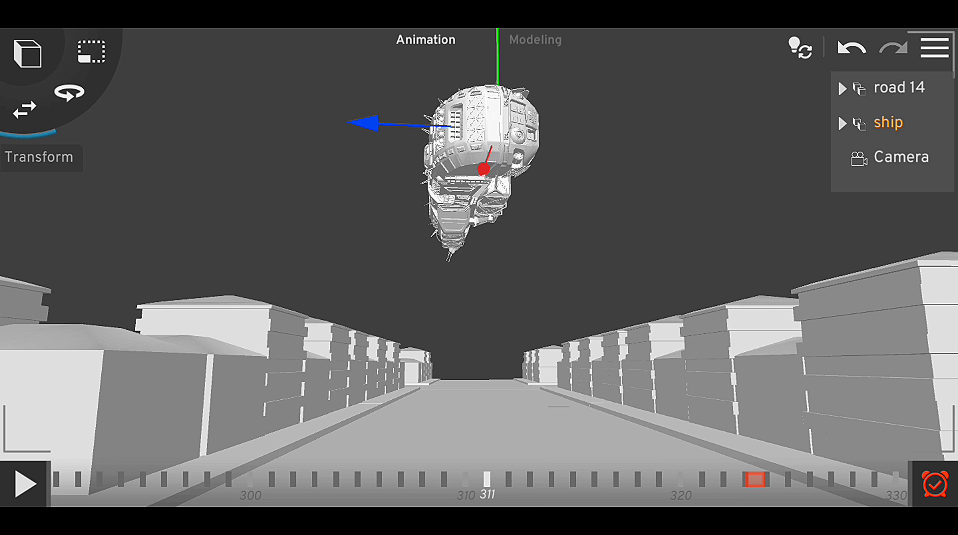
pyautogui.click(757, 480)
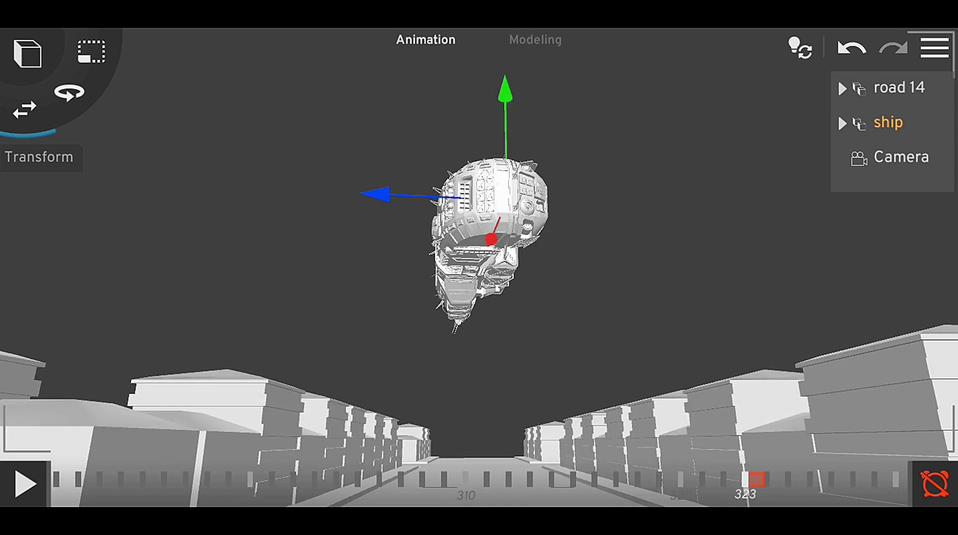
pyautogui.click(229, 480)
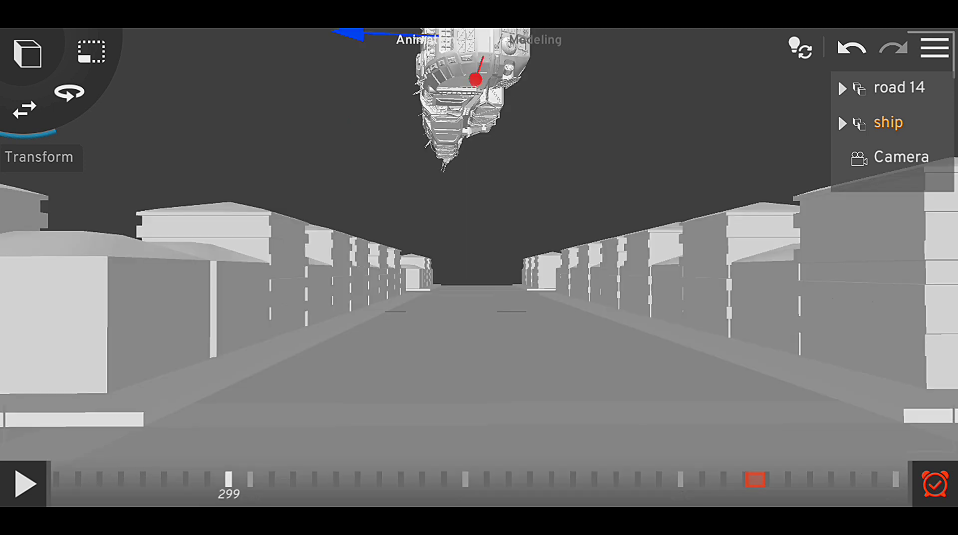
pyautogui.click(756, 480)
pyautogui.click(936, 484)
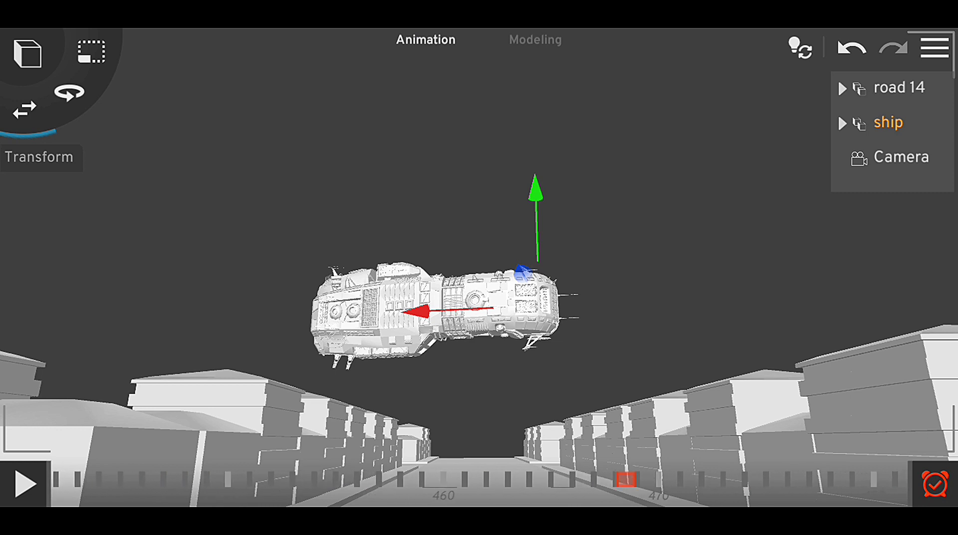
pyautogui.moveTo(479, 480); pyautogui.dragTo(455, 480)
pyautogui.click(25, 484)
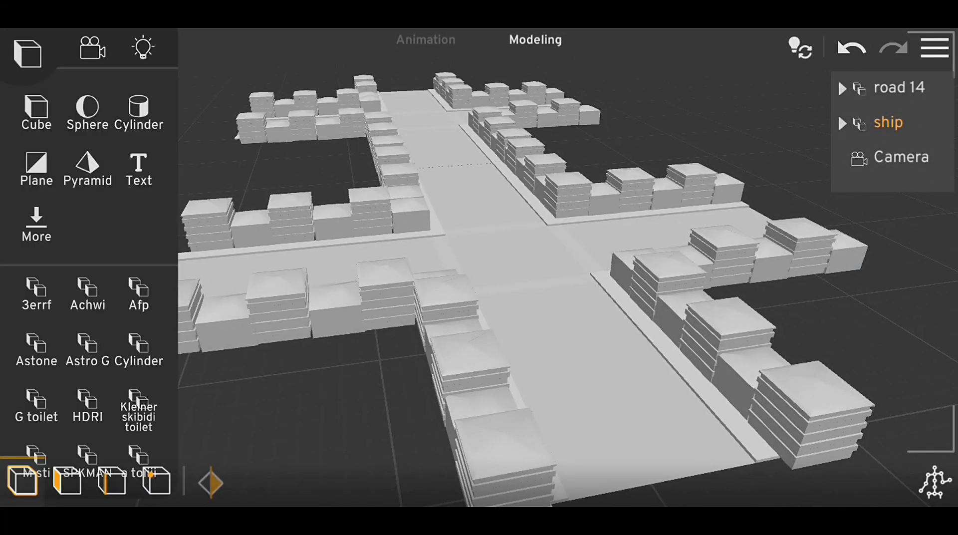
# - Add the tank model to the street, keeping it turned down the road
pyautogui.scroll(-10, 88, 287)
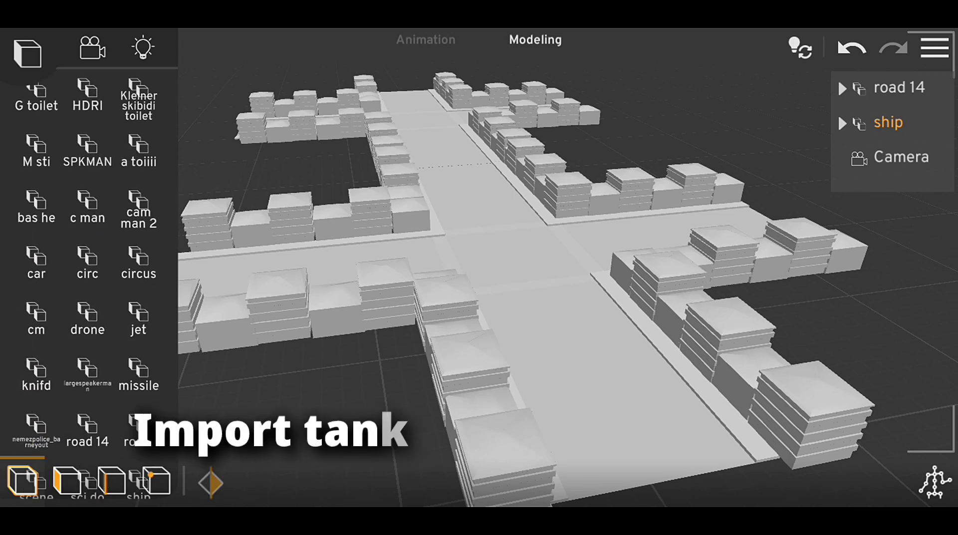
pyautogui.scroll(-4, 89, 287)
pyautogui.scroll(-2, 89, 288)
pyautogui.click(139, 340)
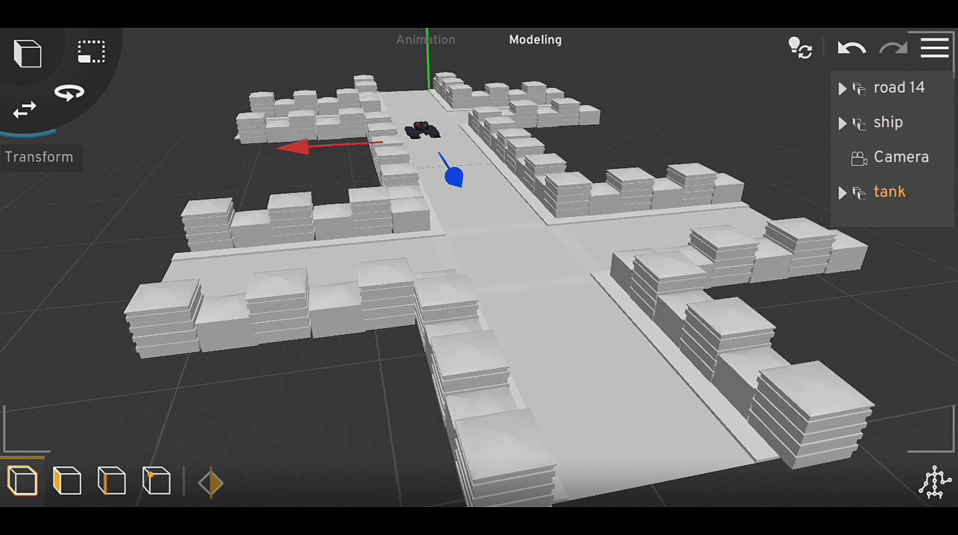
pyautogui.moveTo(549, 300); pyautogui.dragTo(449, 259)
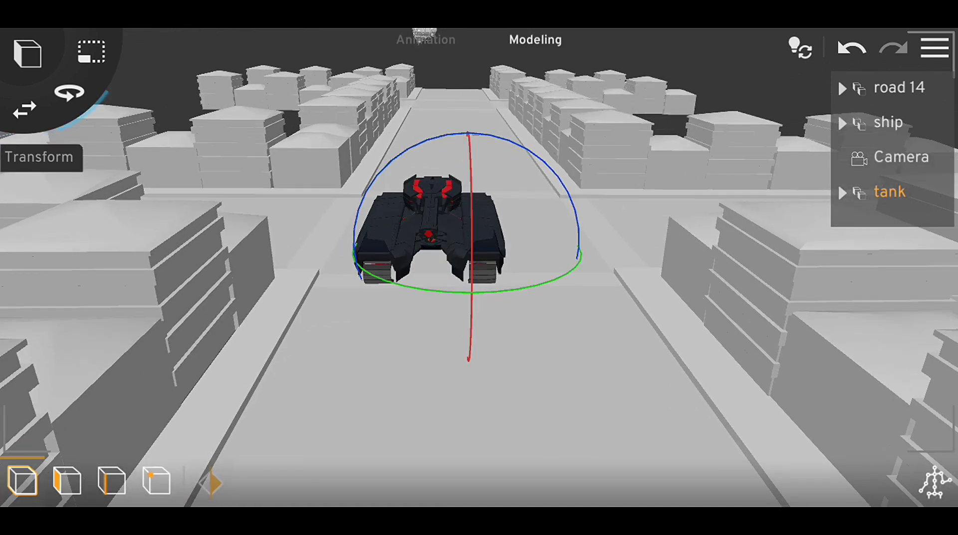
pyautogui.click(851, 48)
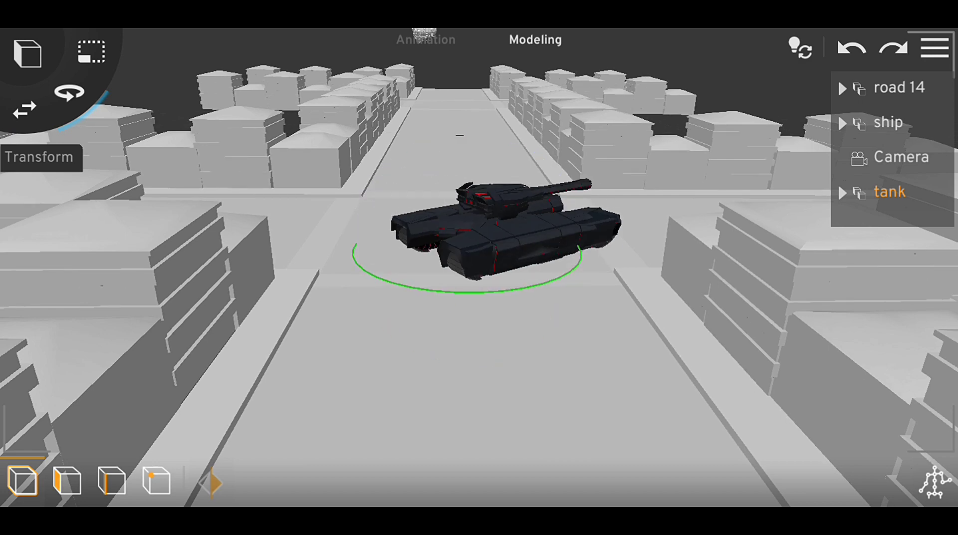
pyautogui.click(893, 47)
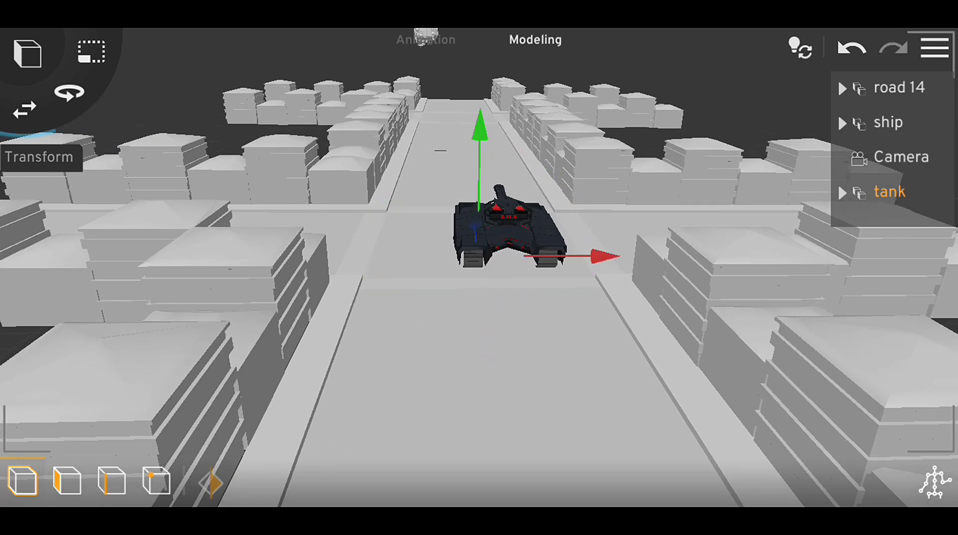
pyautogui.moveTo(479, 349); pyautogui.dragTo(379, 300, button='middle')
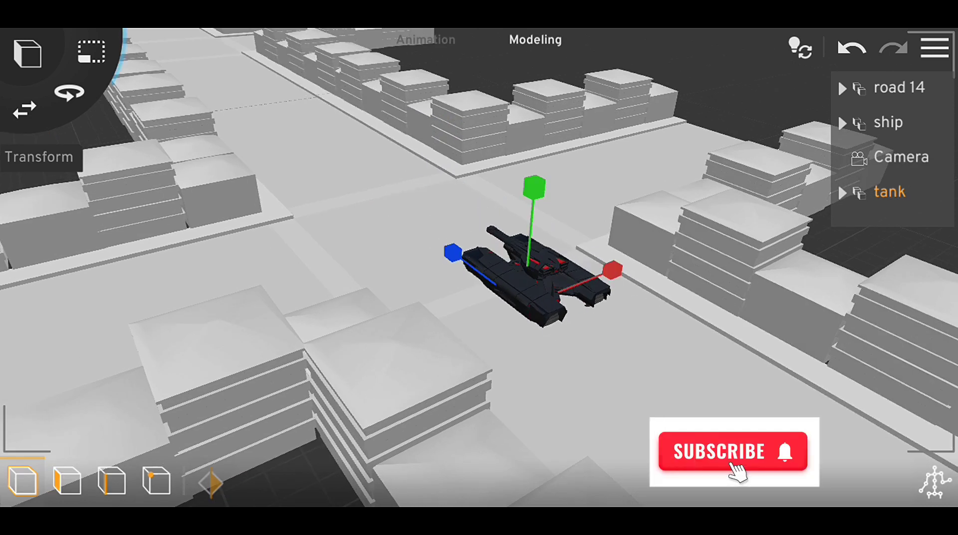
# - Preview the camera animation, then select the tank and orbit around it
pyautogui.click(902, 157)
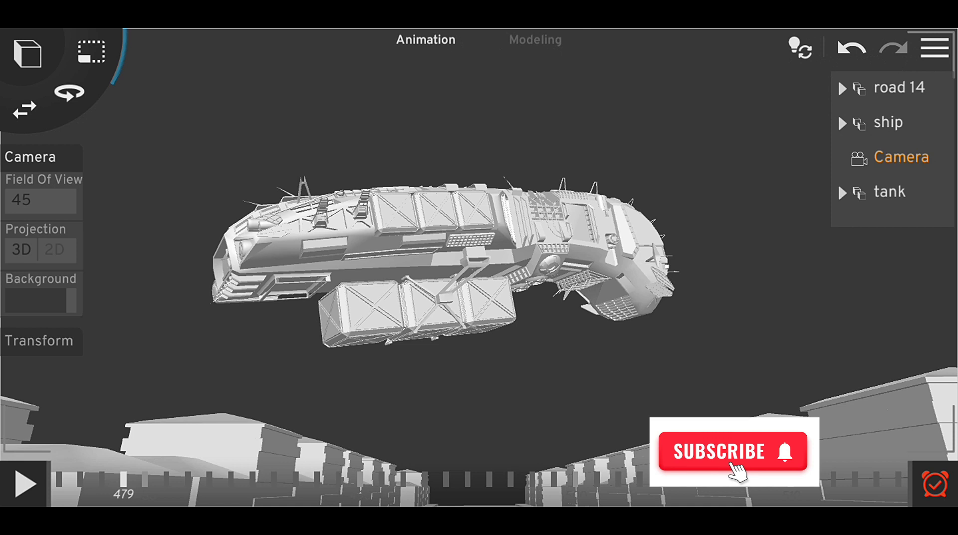
pyautogui.click(25, 484)
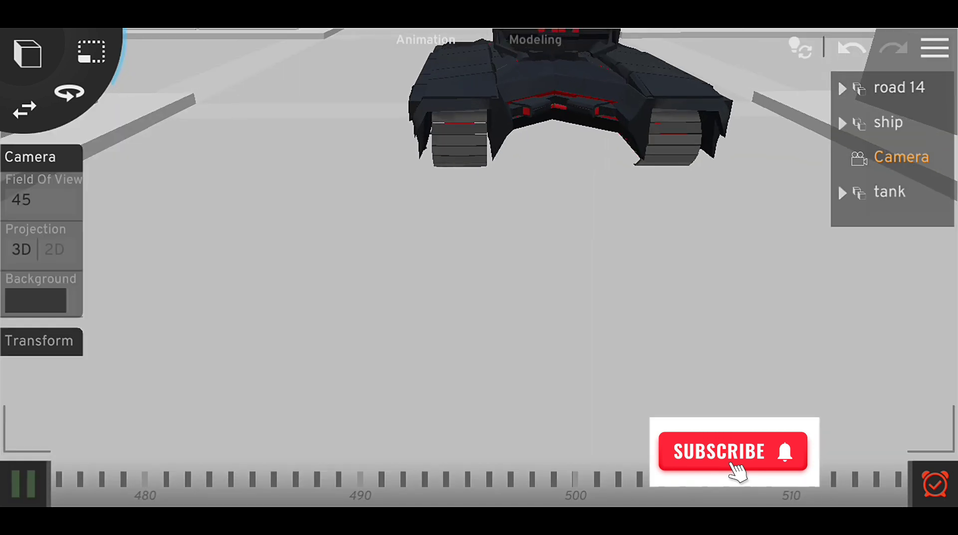
pyautogui.click(23, 484)
pyautogui.click(889, 192)
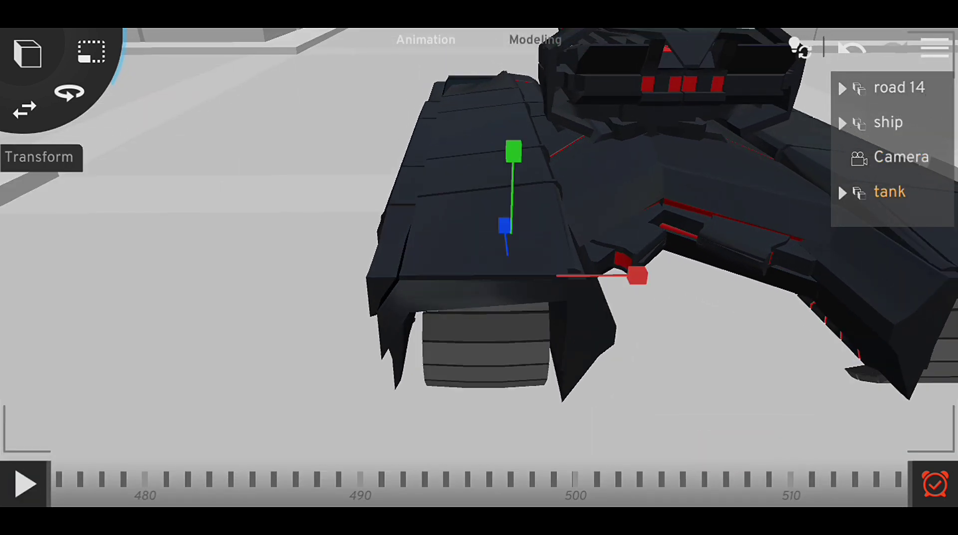
pyautogui.moveTo(499, 325); pyautogui.dragTo(649, 299)
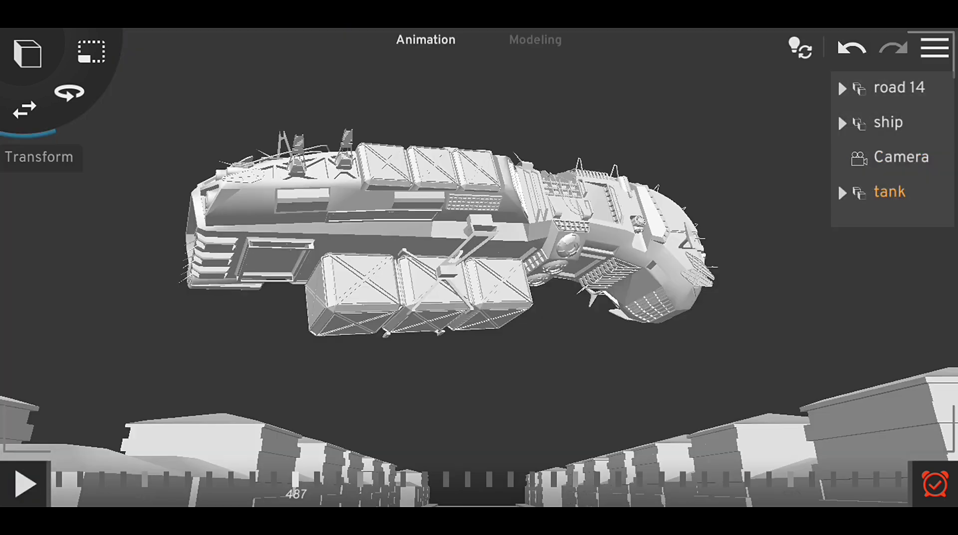
# - Replay the animation, select the camera, and move the playhead to frame 452
pyautogui.click(24, 484)
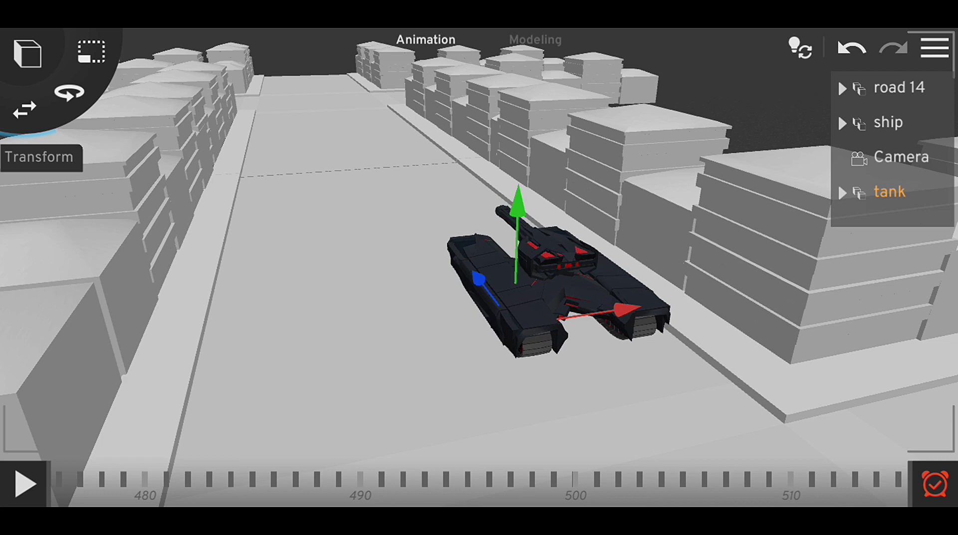
pyautogui.hscroll(-10, 479, 482)
pyautogui.click(900, 156)
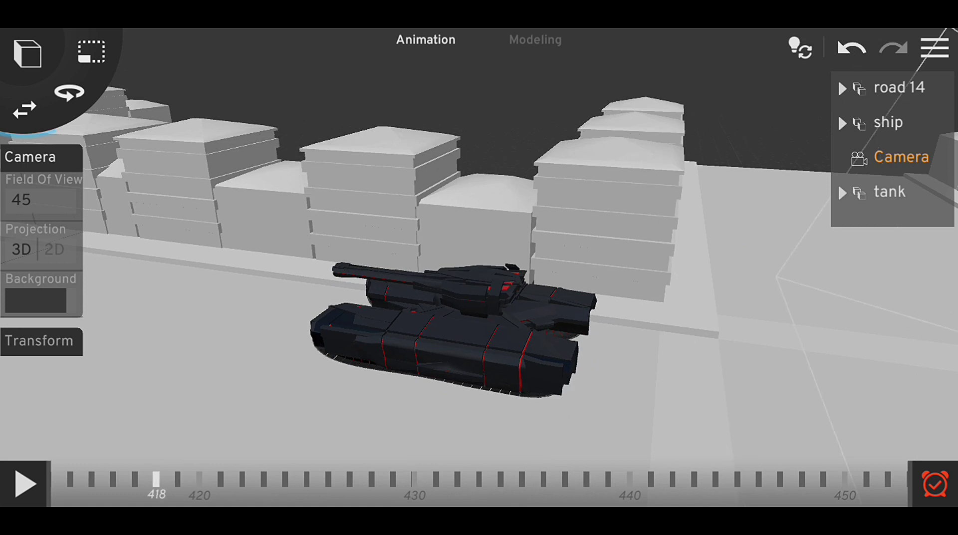
pyautogui.hscroll(-15, 479, 481)
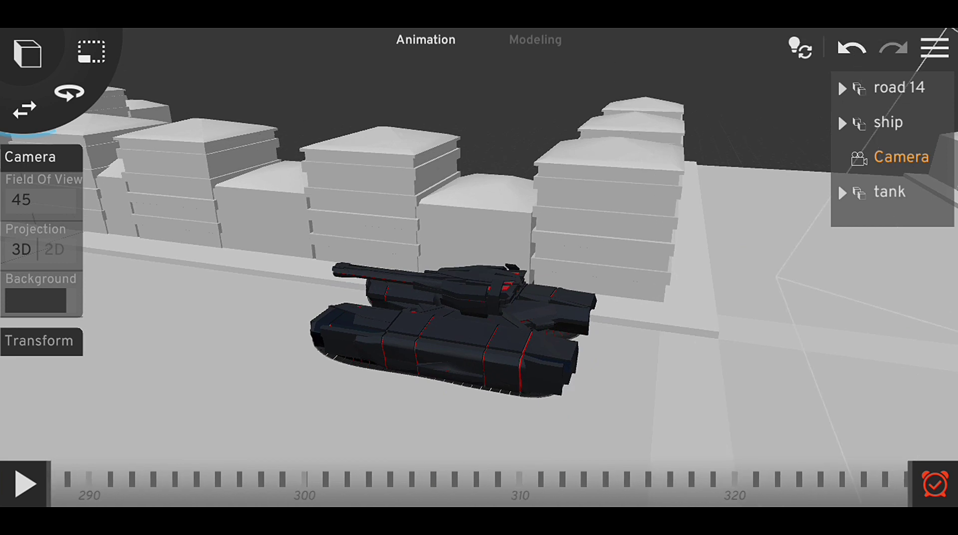
pyautogui.hscroll(4, 479, 481)
pyautogui.hscroll(8, 479, 482)
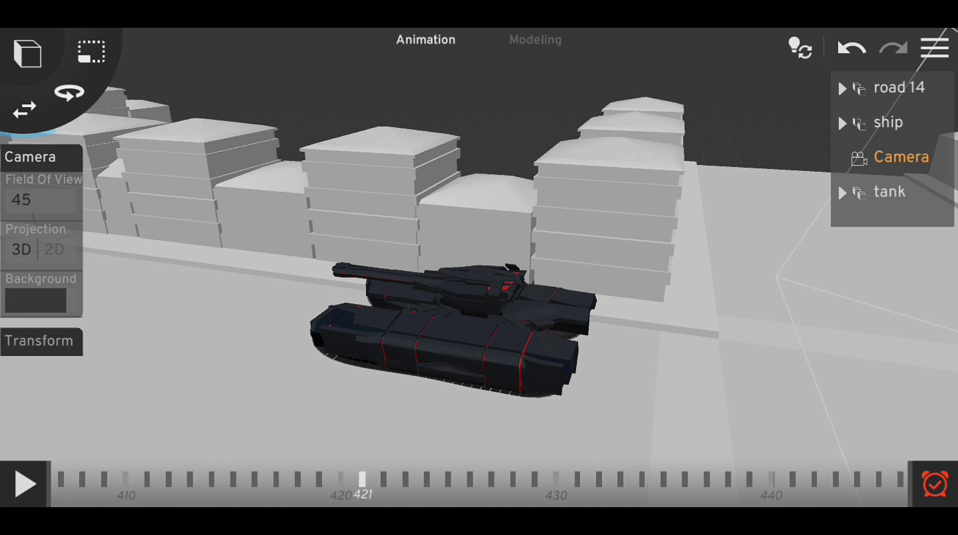
pyautogui.moveTo(364, 479); pyautogui.dragTo(662, 479)
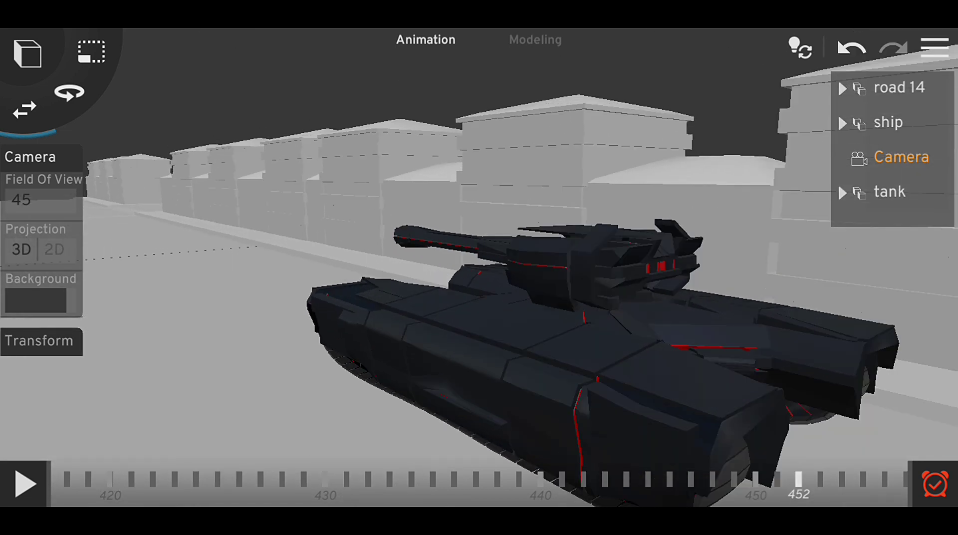
# - Select the tank's turret and try tilting its barrel upward, undoing the tilt
pyautogui.click(890, 192)
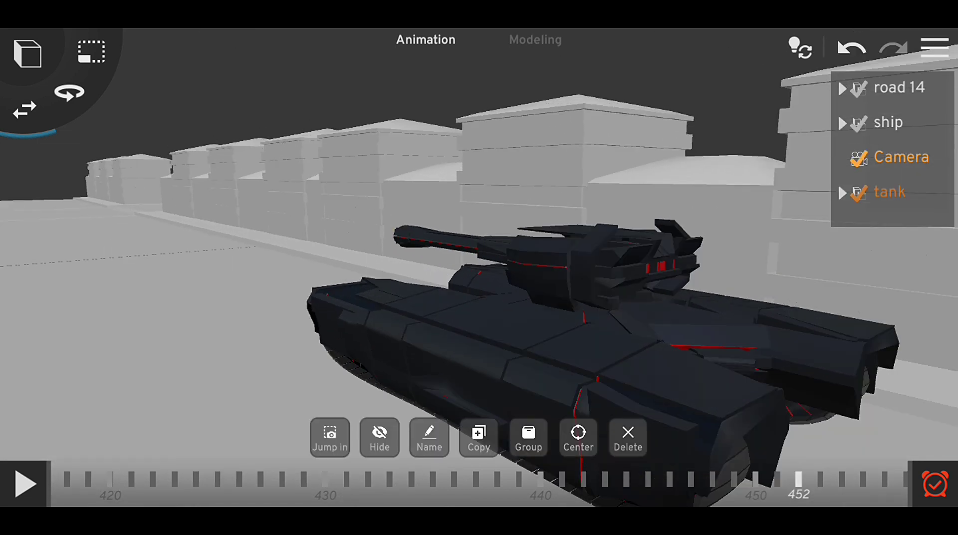
pyautogui.press('Escape')
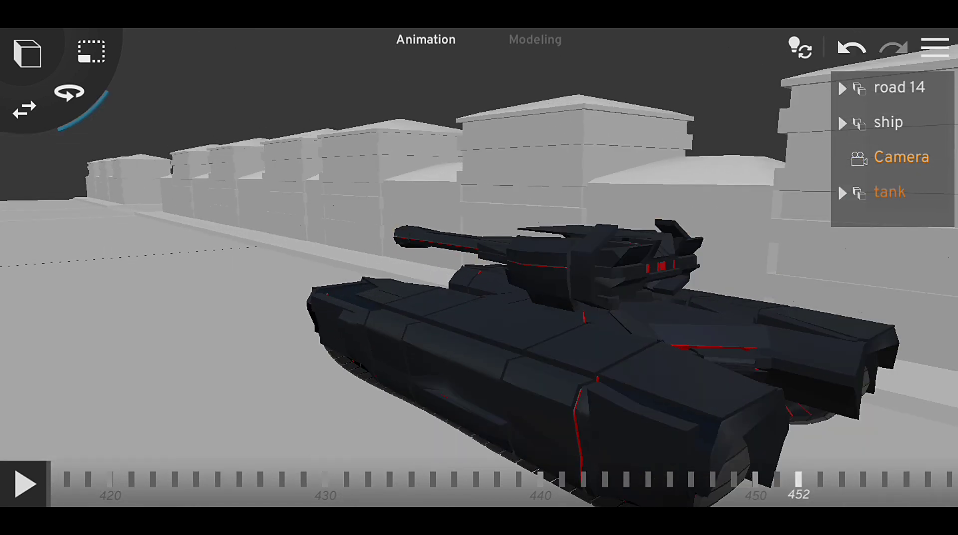
pyautogui.click(889, 192)
pyautogui.click(559, 250)
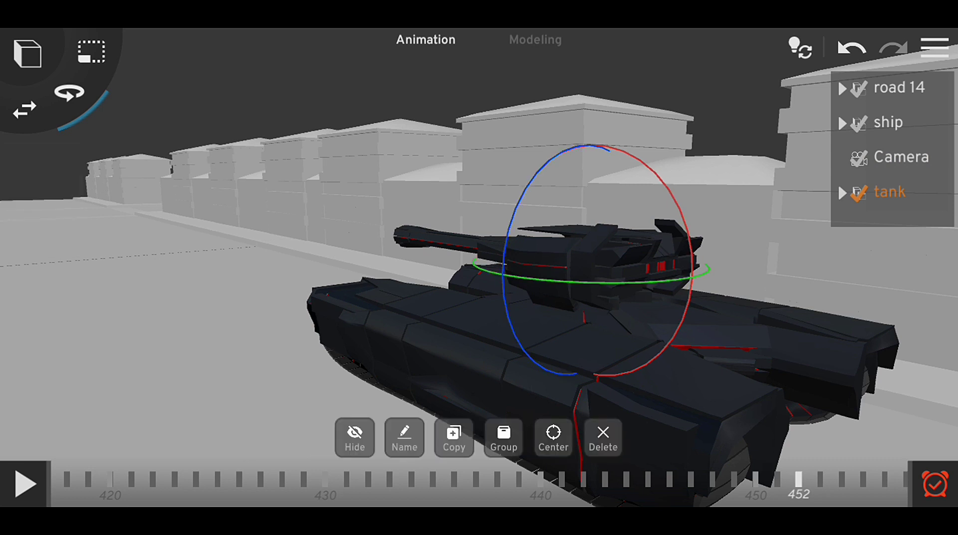
pyautogui.moveTo(686, 259); pyautogui.dragTo(644, 165)
pyautogui.click(851, 47)
pyautogui.moveTo(350, 349); pyautogui.dragTo(549, 339)
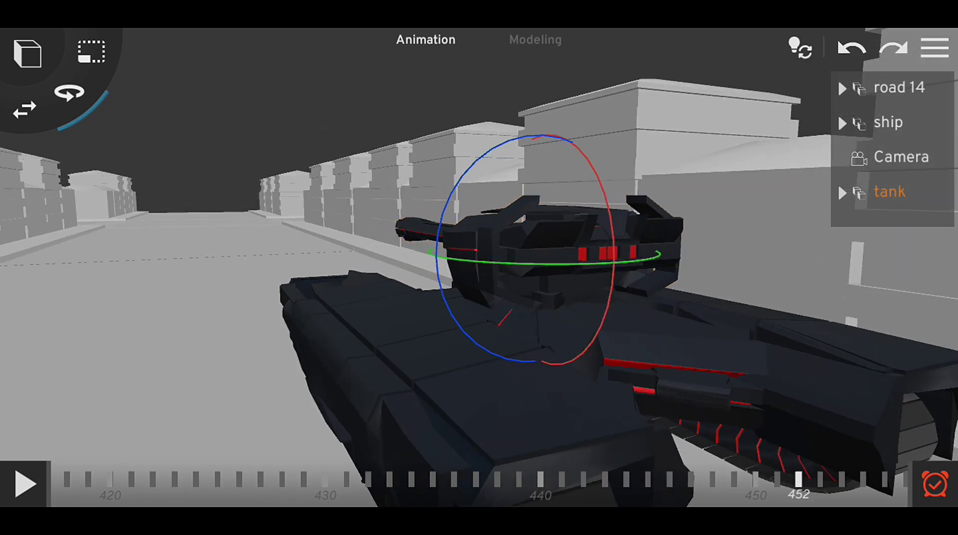
pyautogui.click(894, 48)
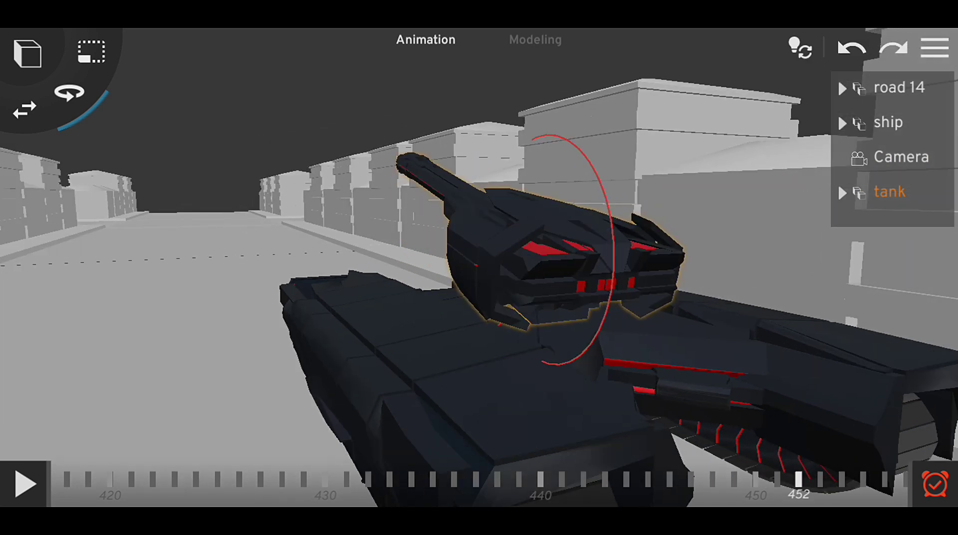
pyautogui.click(852, 47)
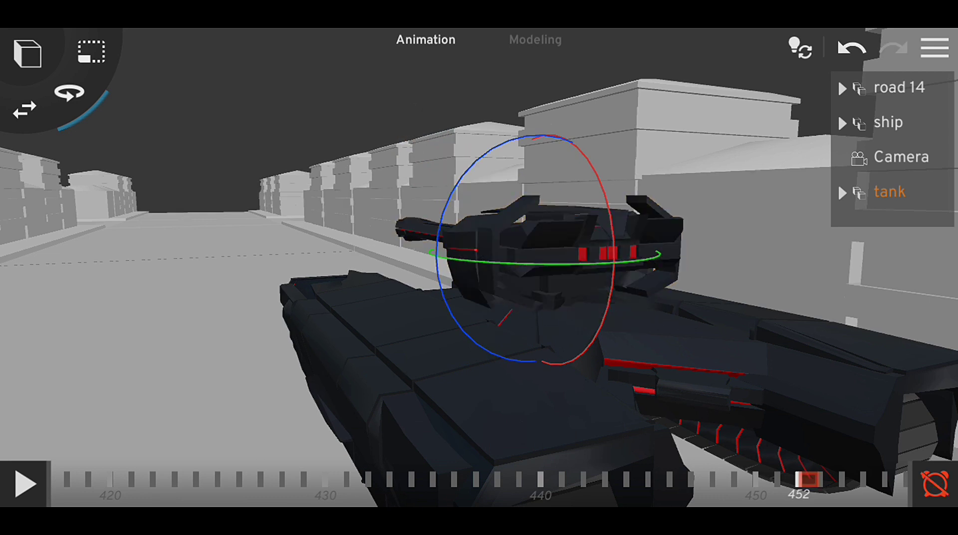
# - Scrub to frame 492 and pitch the turret barrel upward toward the ship
pyautogui.moveTo(499, 479); pyautogui.dragTo(214, 479)
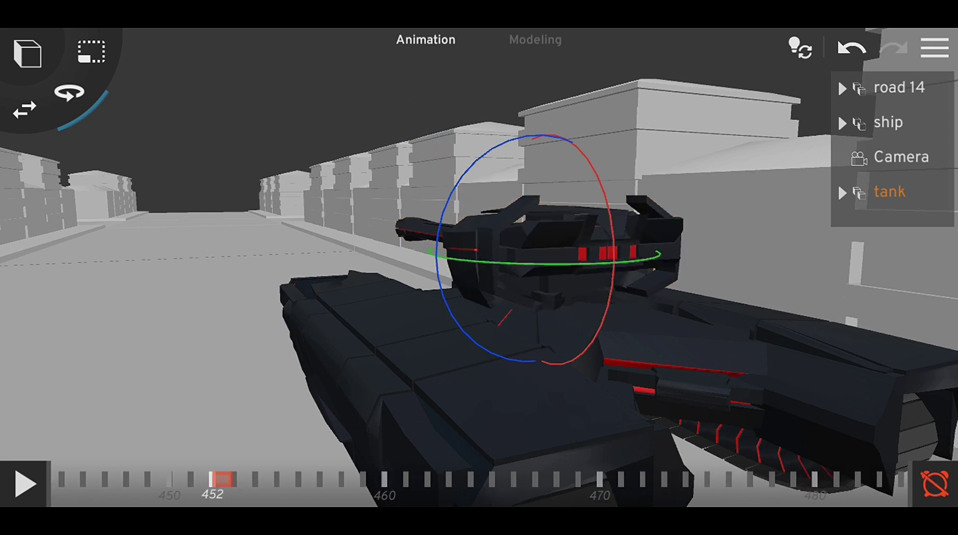
pyautogui.moveTo(349, 479); pyautogui.dragTo(115, 479)
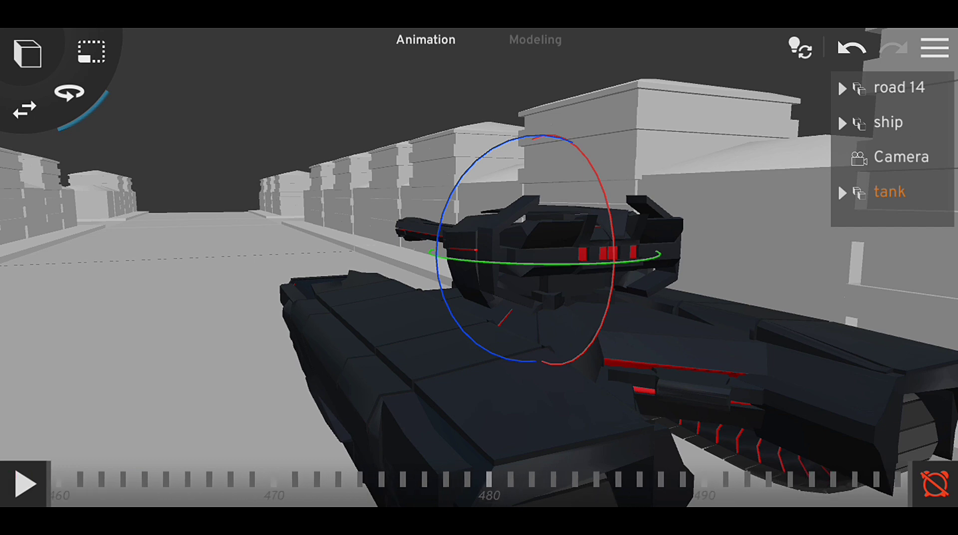
pyautogui.moveTo(649, 324); pyautogui.dragTo(399, 324)
pyautogui.moveTo(618, 259); pyautogui.dragTo(619, 165)
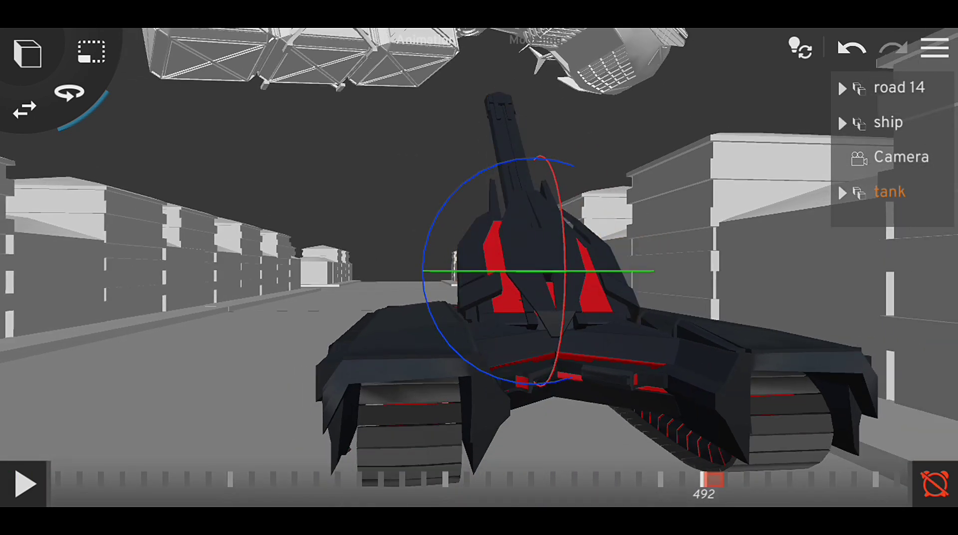
# - Select the camera and scrub between frames 466 and 493 to check the turret motion
pyautogui.click(901, 157)
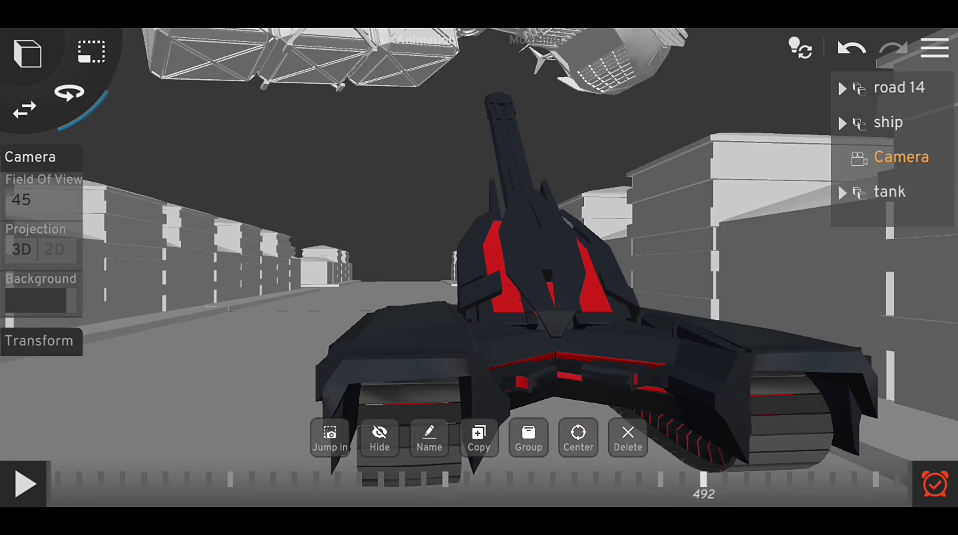
pyautogui.click(724, 479)
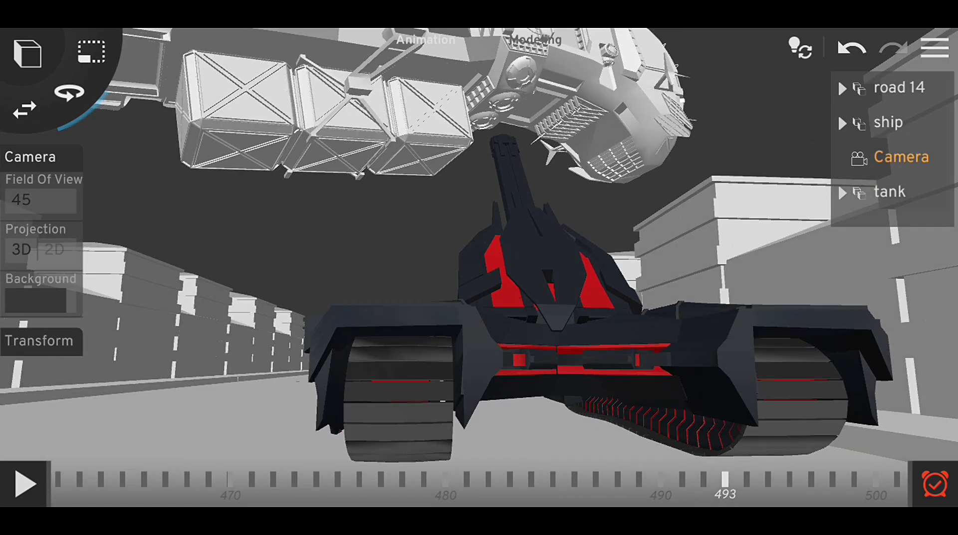
pyautogui.click(703, 479)
pyautogui.moveTo(703, 479); pyautogui.dragTo(187, 479)
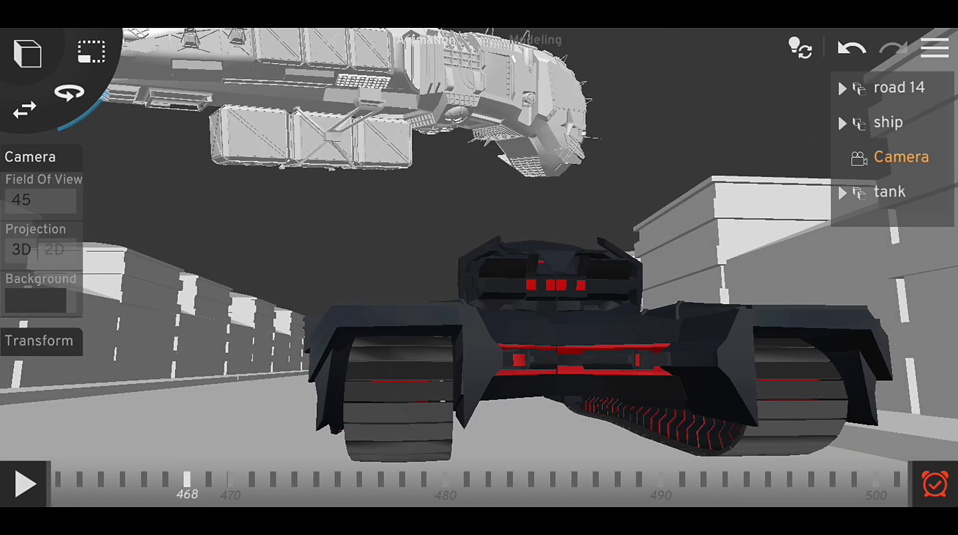
pyautogui.click(725, 479)
pyautogui.moveTo(725, 479); pyautogui.dragTo(144, 479)
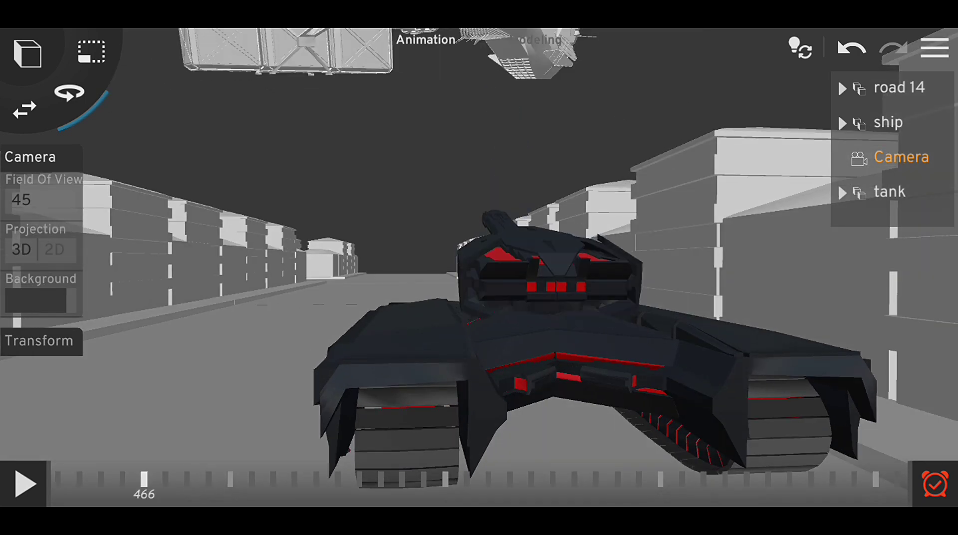
# - From a free view, show the ship above the tank on the street at frame 472
pyautogui.click(660, 479)
pyautogui.moveTo(479, 299)
pyautogui.mouseDown()
pyautogui.moveTo(599, 309)
pyautogui.moveTo(549, 299)
pyautogui.moveTo(564, 307)
pyautogui.mouseUp()
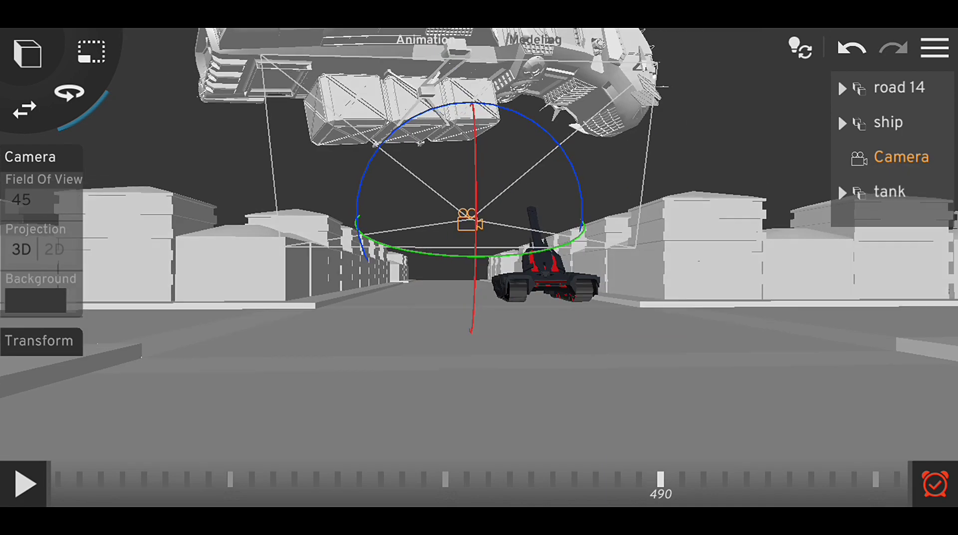
pyautogui.click(901, 157)
pyautogui.moveTo(480, 249); pyautogui.dragTo(480, 350)
pyautogui.moveTo(449, 240); pyautogui.dragTo(454, 259)
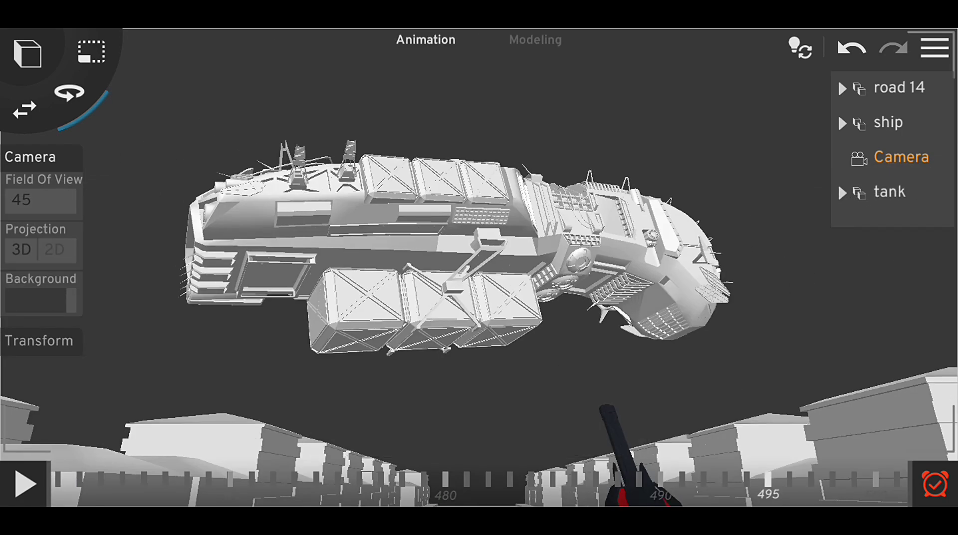
pyautogui.moveTo(769, 481); pyautogui.dragTo(274, 482)
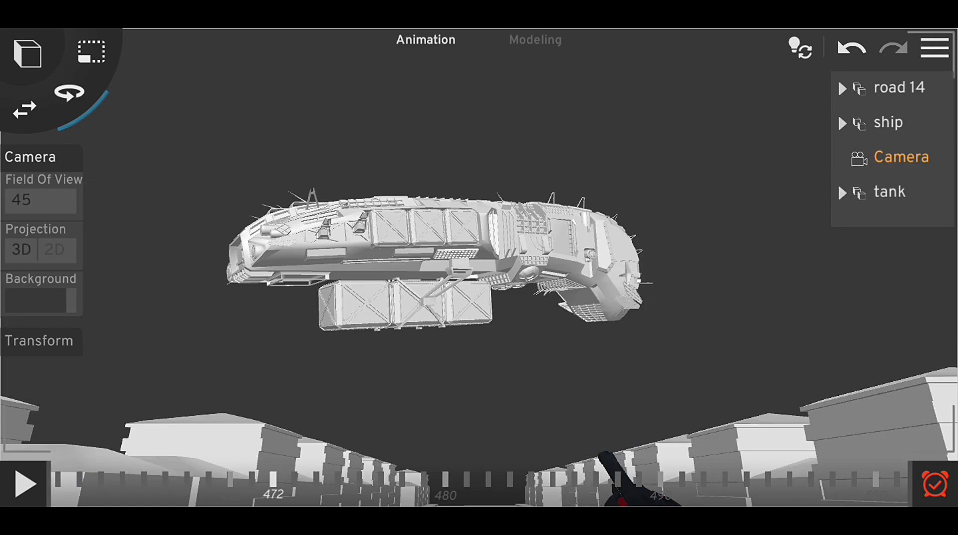
pyautogui.moveTo(479, 325); pyautogui.dragTo(479, 179)
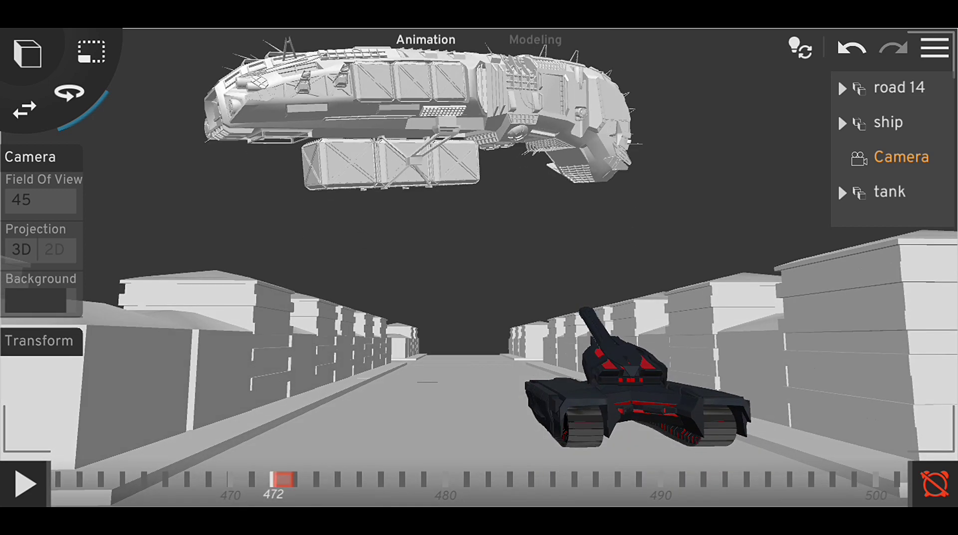
# - Nudge the tank toward the camera, then duplicate it and move the copy to the left
pyautogui.click(634, 395)
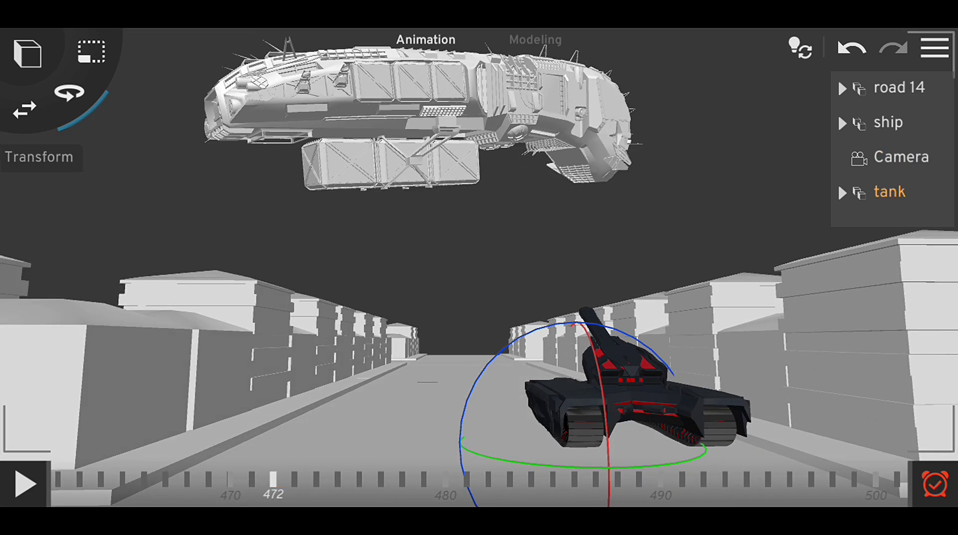
pyautogui.moveTo(634, 394)
pyautogui.mouseDown()
pyautogui.moveTo(669, 399)
pyautogui.moveTo(634, 400)
pyautogui.mouseUp()
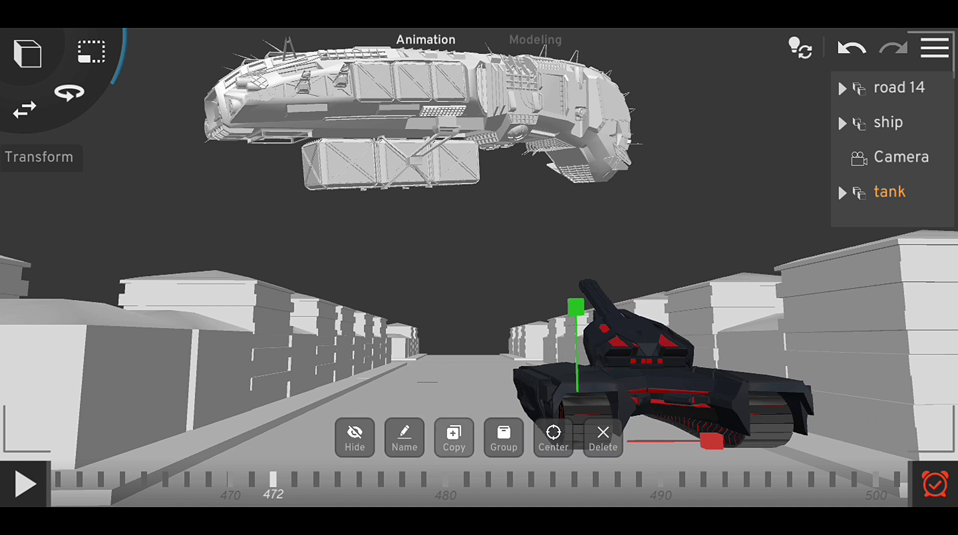
pyautogui.click(454, 437)
pyautogui.moveTo(711, 441); pyautogui.dragTo(436, 443)
# - Play the camera animation and frame both tanks below the ship, scrubbing to frame 470
pyautogui.click(24, 484)
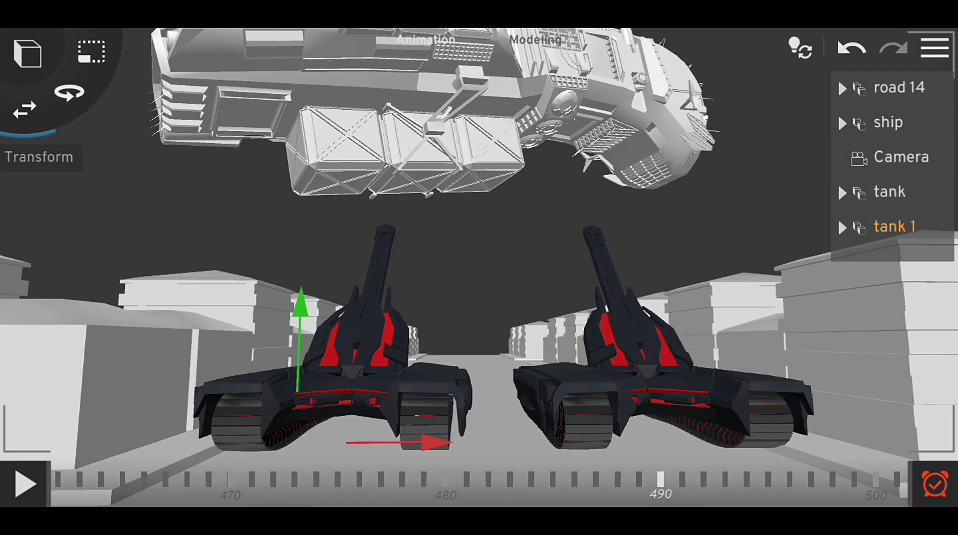
pyautogui.click(790, 479)
pyautogui.click(902, 156)
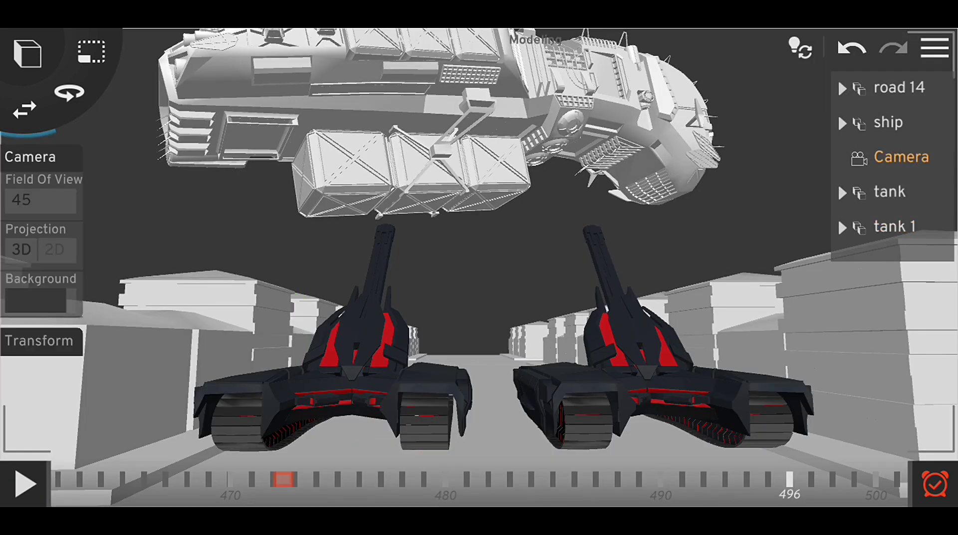
pyautogui.moveTo(749, 479); pyautogui.dragTo(776, 479)
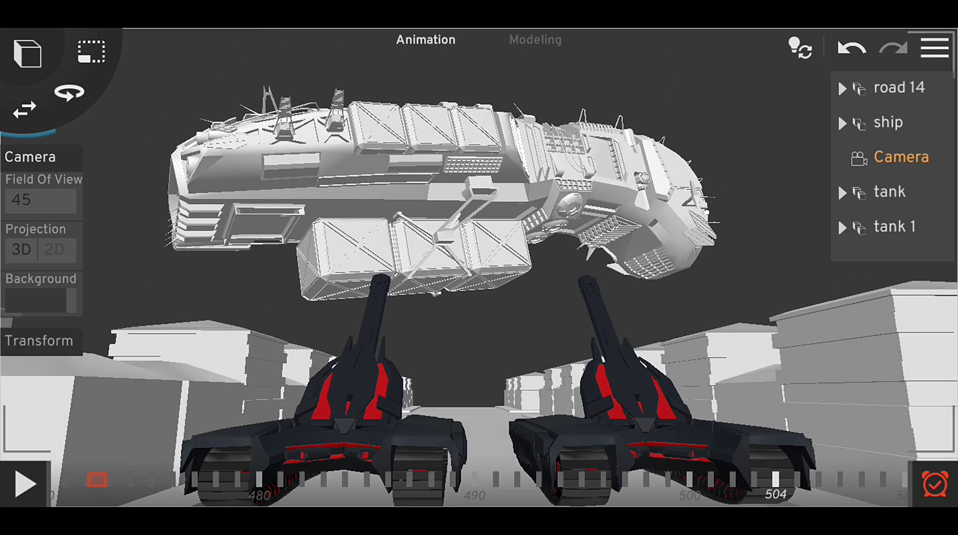
pyautogui.moveTo(479, 200); pyautogui.dragTo(480, 349)
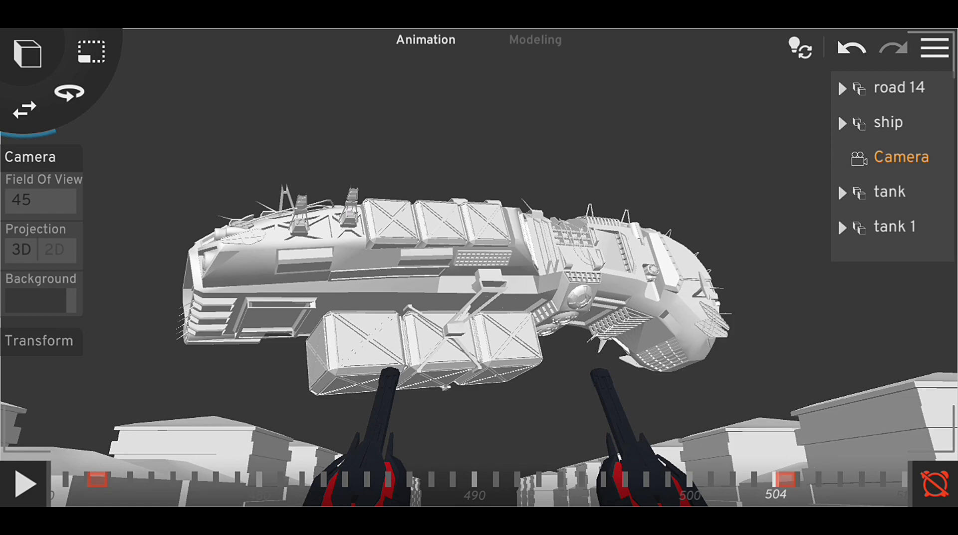
pyautogui.moveTo(479, 299); pyautogui.dragTo(480, 200)
pyautogui.moveTo(350, 479); pyautogui.dragTo(648, 479)
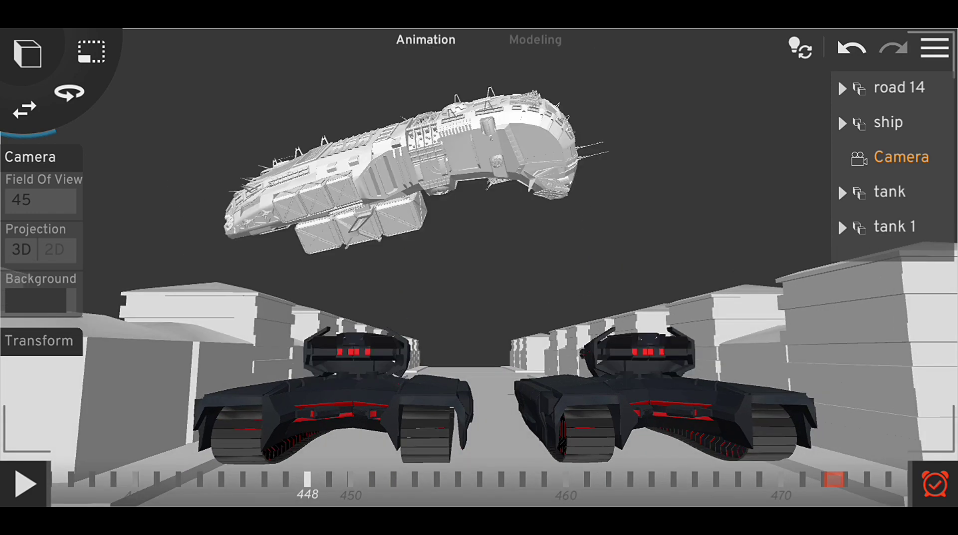
pyautogui.moveTo(394, 479)
pyautogui.mouseDown()
pyautogui.moveTo(375, 479)
pyautogui.moveTo(877, 479)
pyautogui.moveTo(578, 479)
pyautogui.mouseUp()
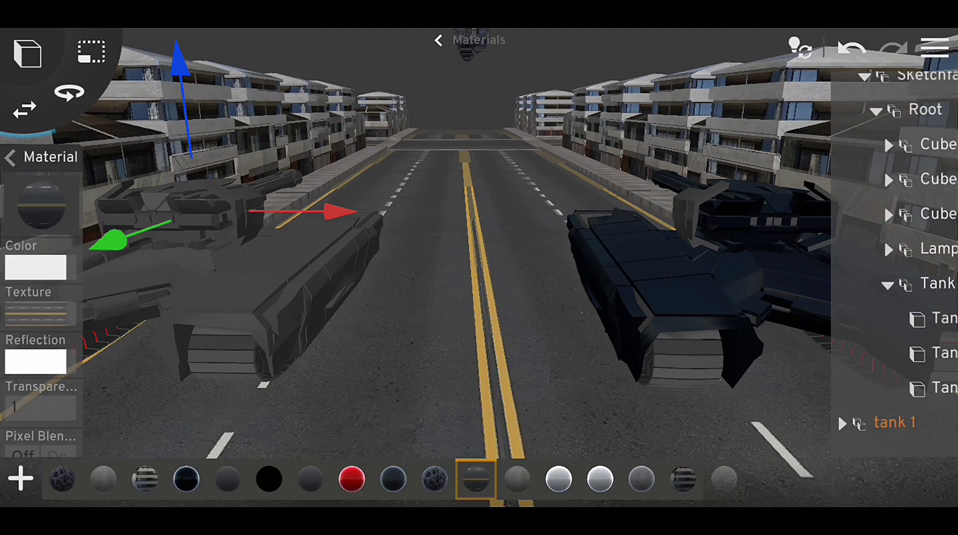
# - Assign the dark blue sphere material to the left tank's turret
pyautogui.click(186, 479)
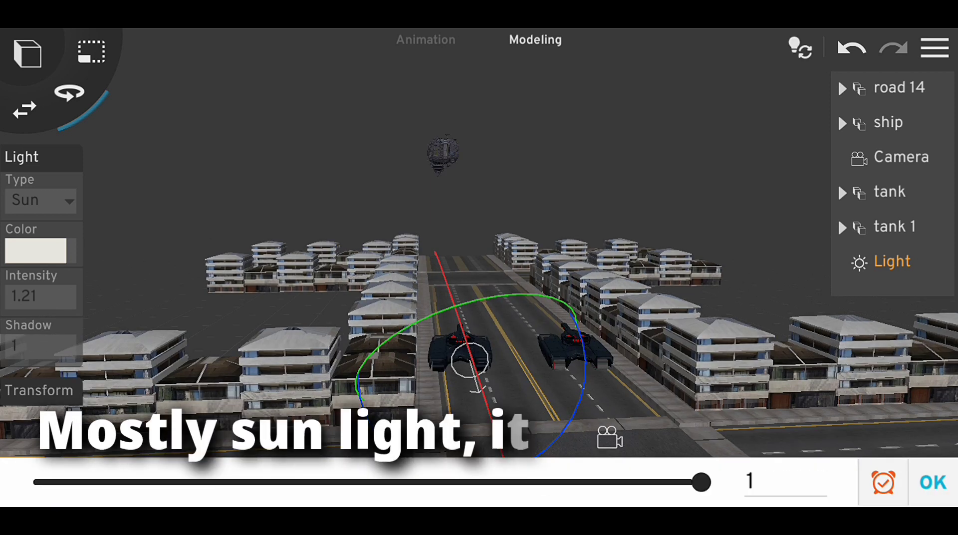
# - Look at the street and the floating ship through the scene camera
pyautogui.click(932, 482)
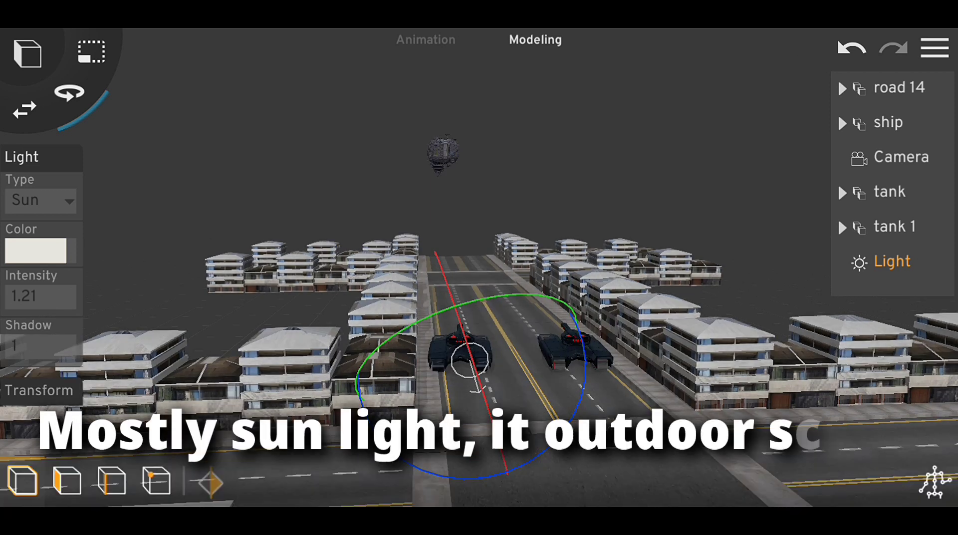
pyautogui.click(901, 157)
pyautogui.click(425, 39)
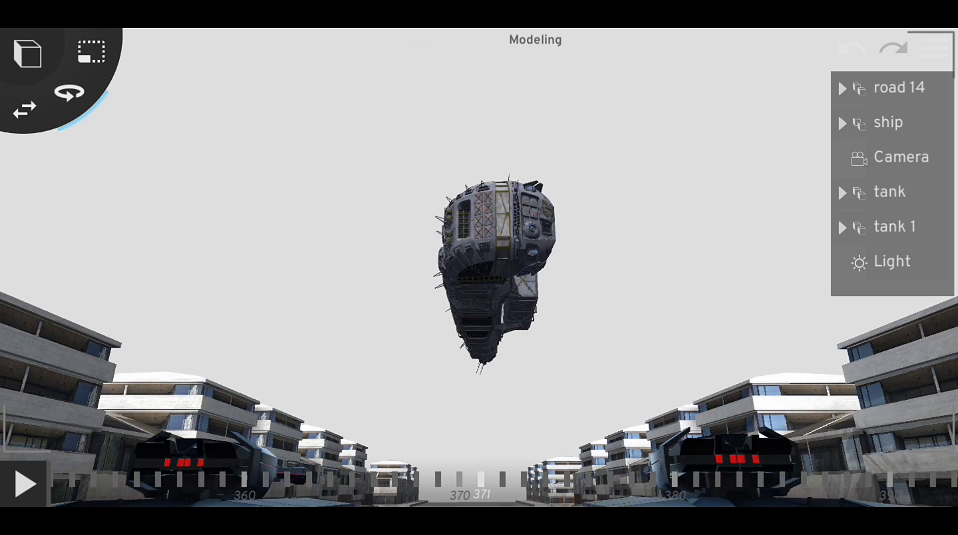
# - Raise the sun light's intensity to 2.15 and rotate it to shine over the road
pyautogui.click(892, 262)
pyautogui.click(30, 296)
pyautogui.click(933, 482)
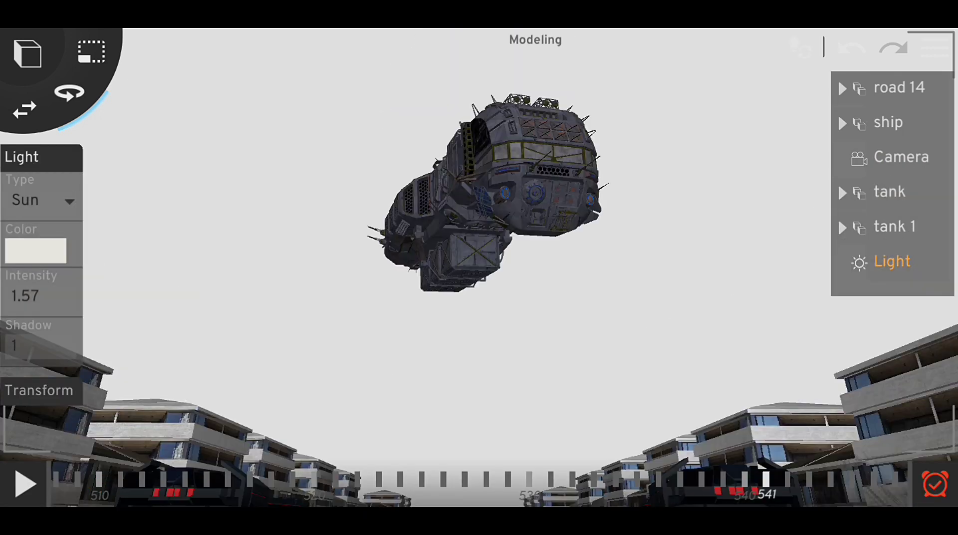
pyautogui.click(30, 296)
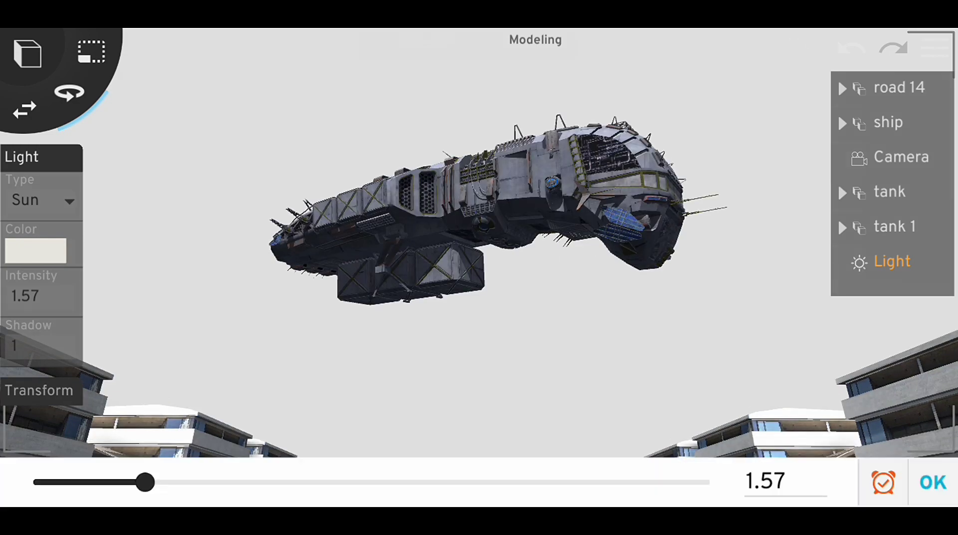
pyautogui.moveTo(145, 482); pyautogui.dragTo(164, 482)
pyautogui.click(933, 482)
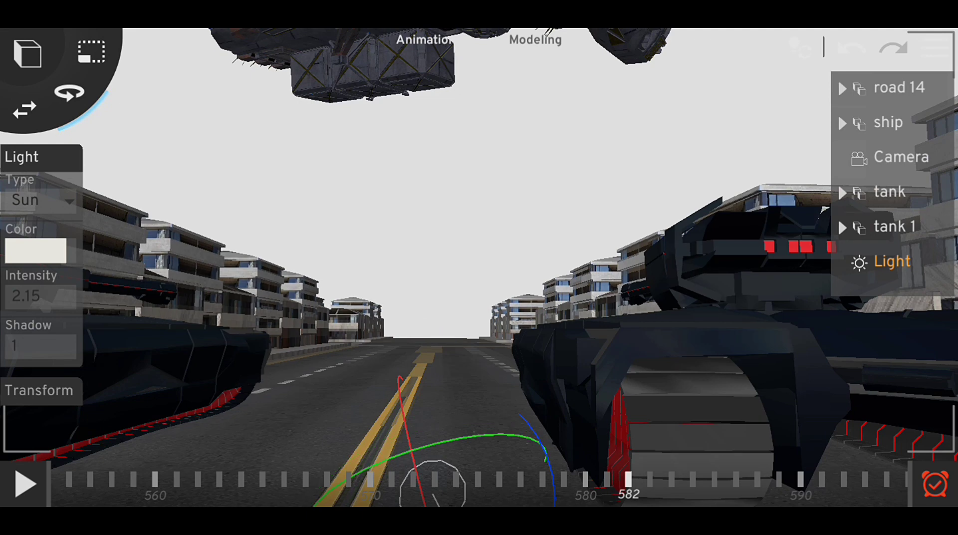
pyautogui.moveTo(480, 437); pyautogui.dragTo(494, 464)
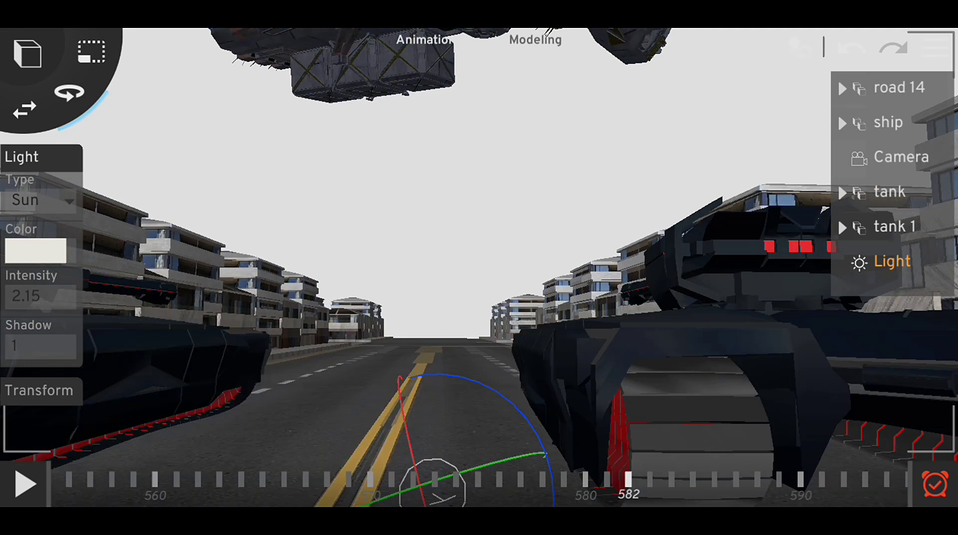
# - Select the ship and scrub the animation back to frame 600
pyautogui.click(692, 482)
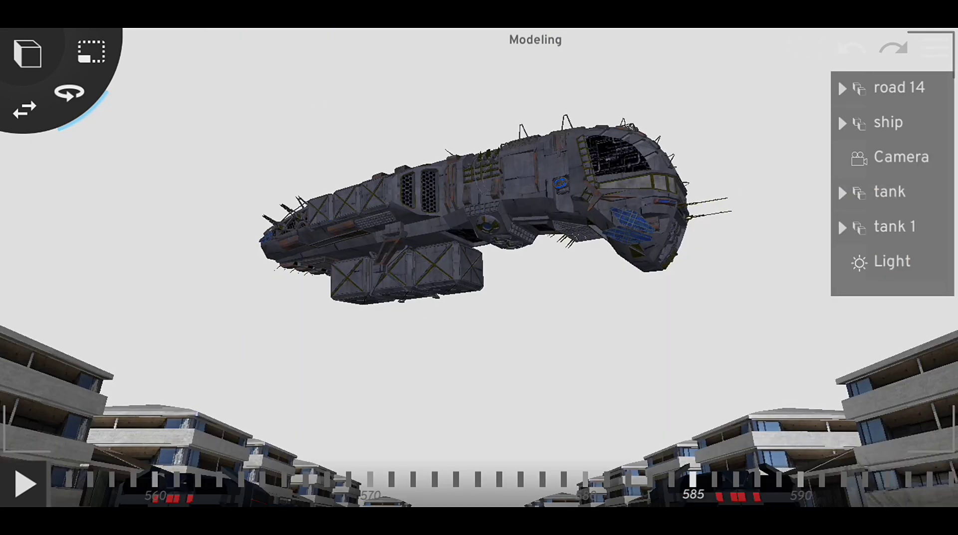
pyautogui.click(888, 122)
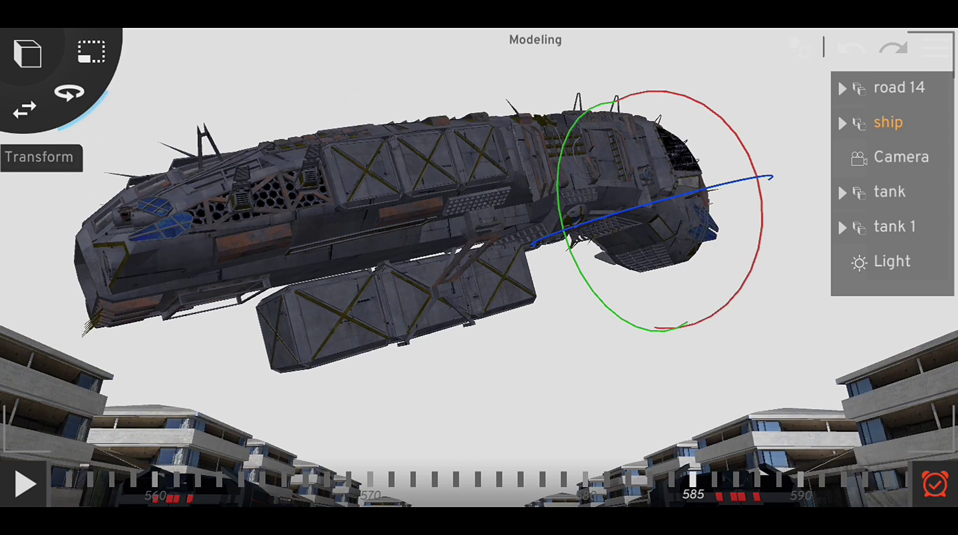
pyautogui.moveTo(749, 483); pyautogui.dragTo(350, 482)
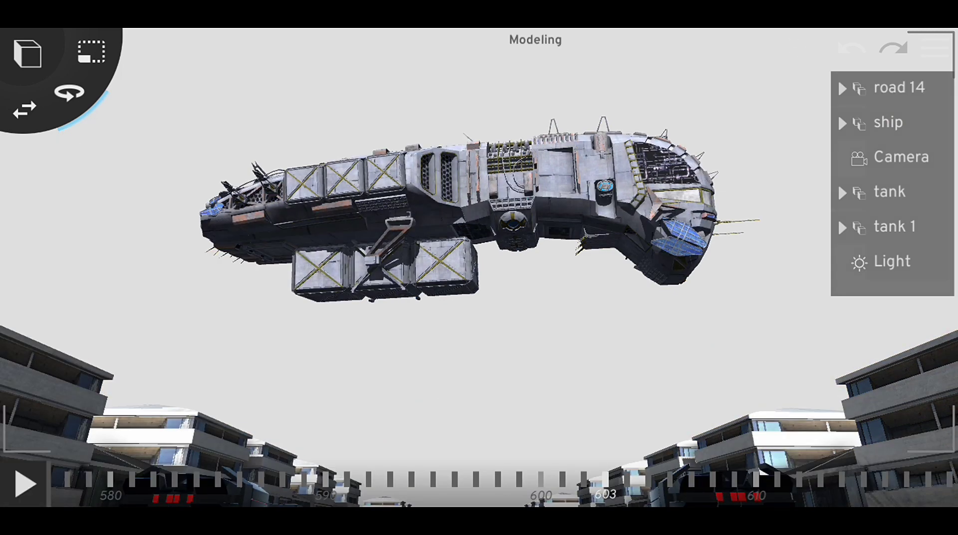
pyautogui.click(541, 480)
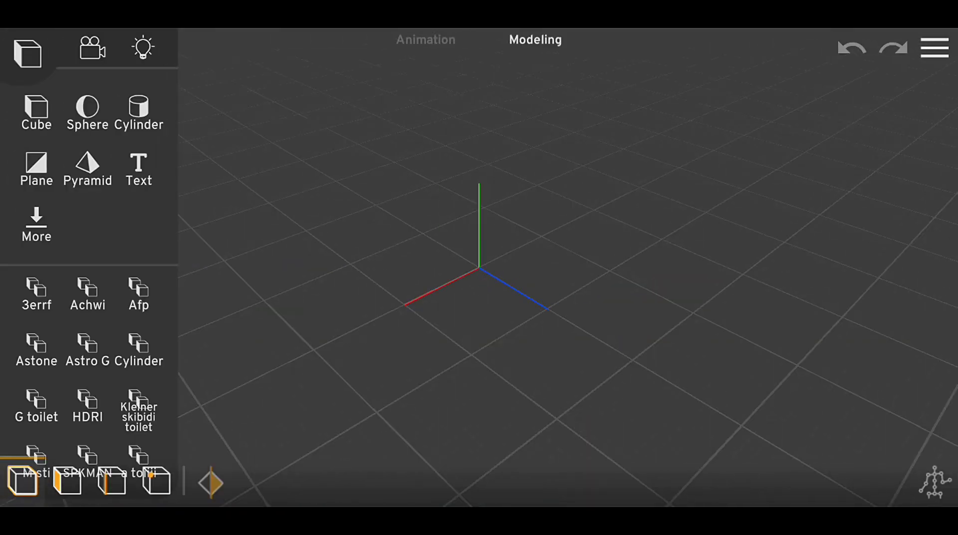
# - Add a sphere and delete the lower half of its faces, leaving a dome
pyautogui.click(87, 113)
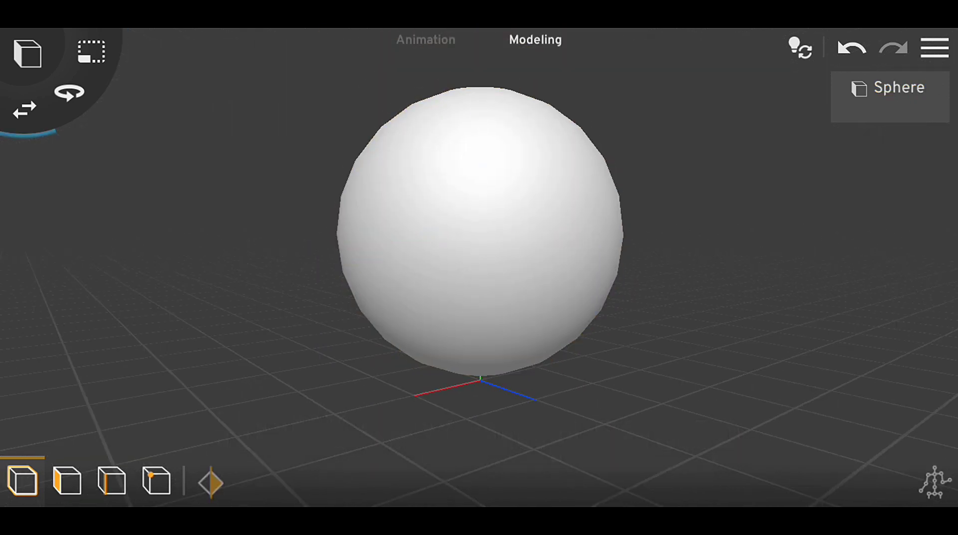
pyautogui.click(67, 480)
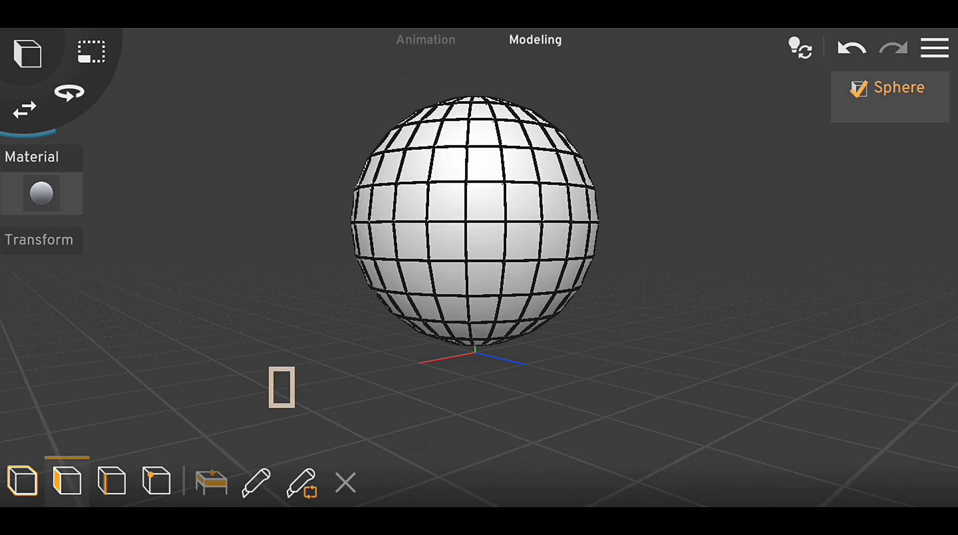
pyautogui.moveTo(292, 223); pyautogui.dragTo(685, 406)
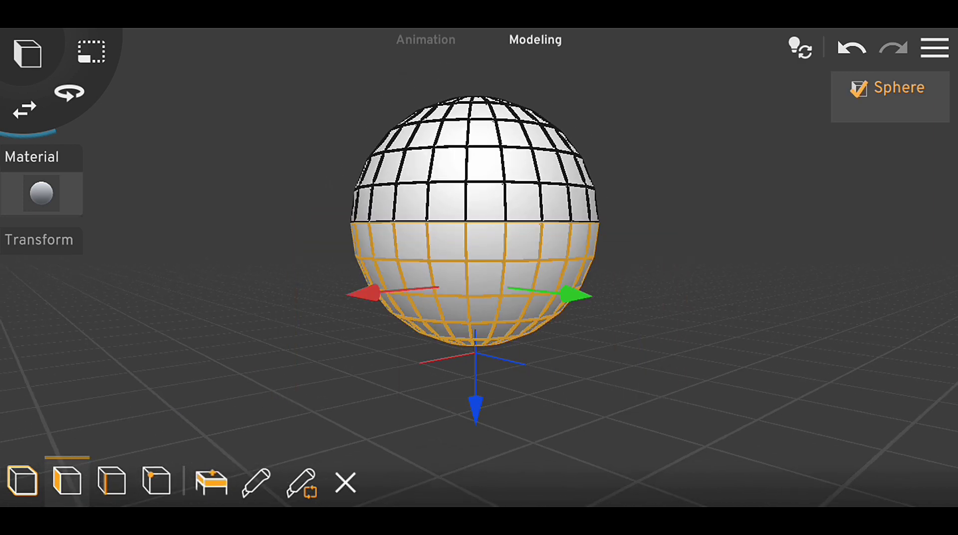
pyautogui.click(346, 482)
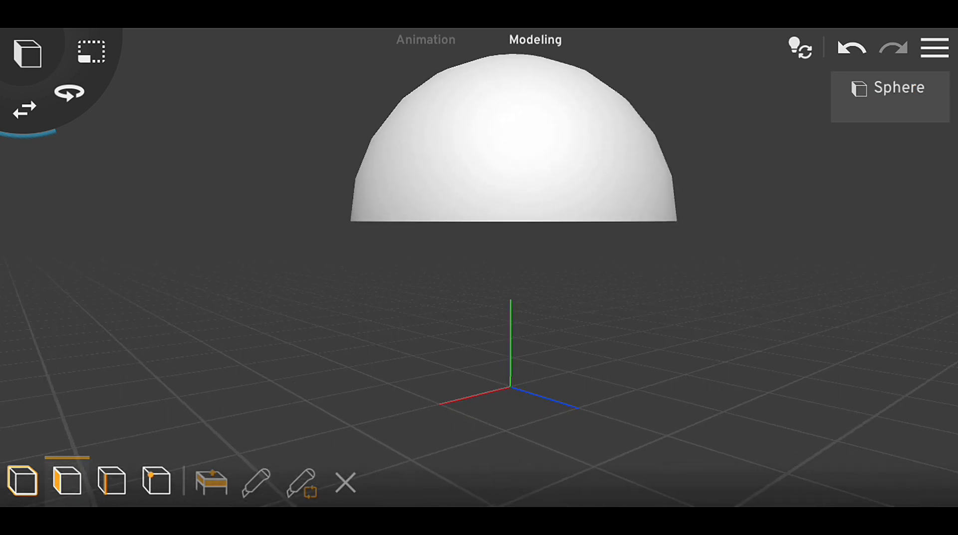
# - Delete the dome's bottom ring of faces and return to whole-object editing
pyautogui.click(532, 193)
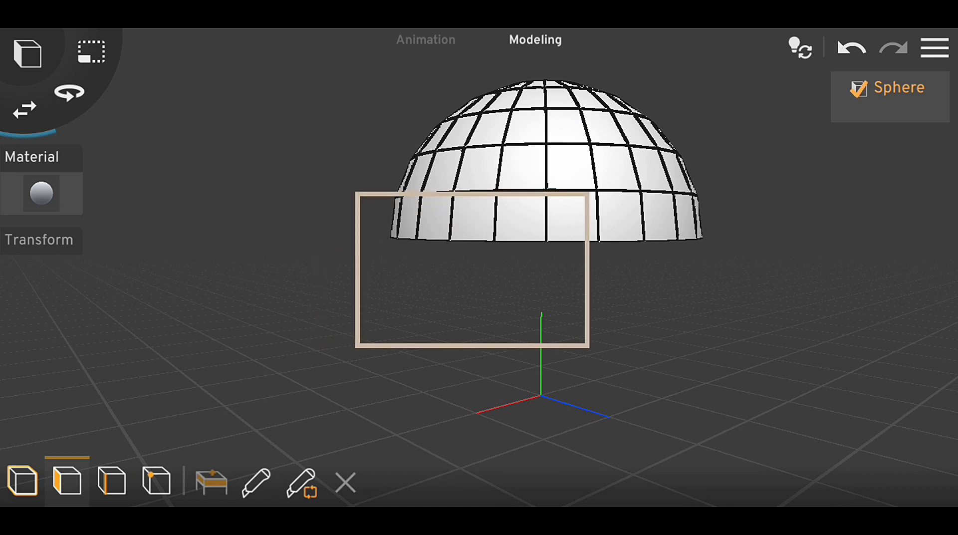
pyautogui.moveTo(766, 345); pyautogui.dragTo(766, 345)
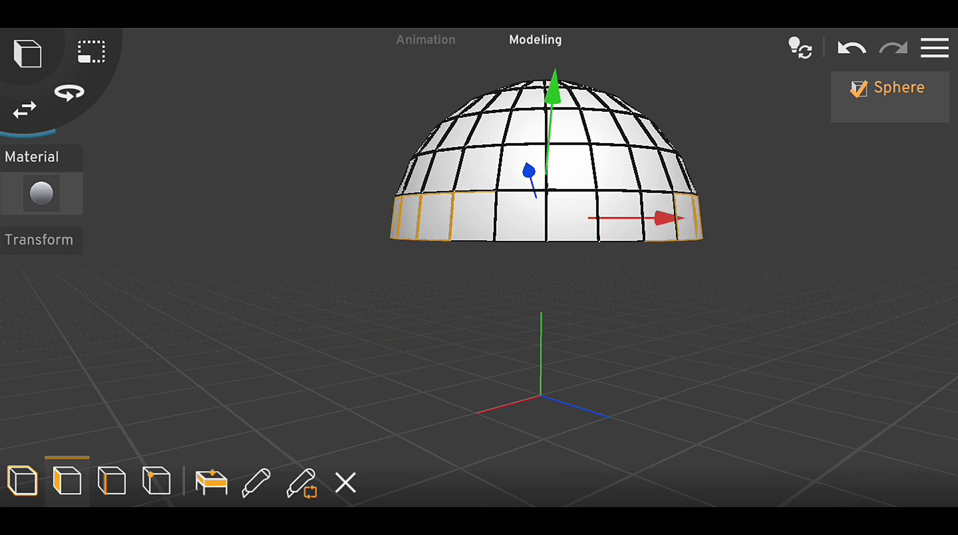
pyautogui.scroll(3, 539, 135)
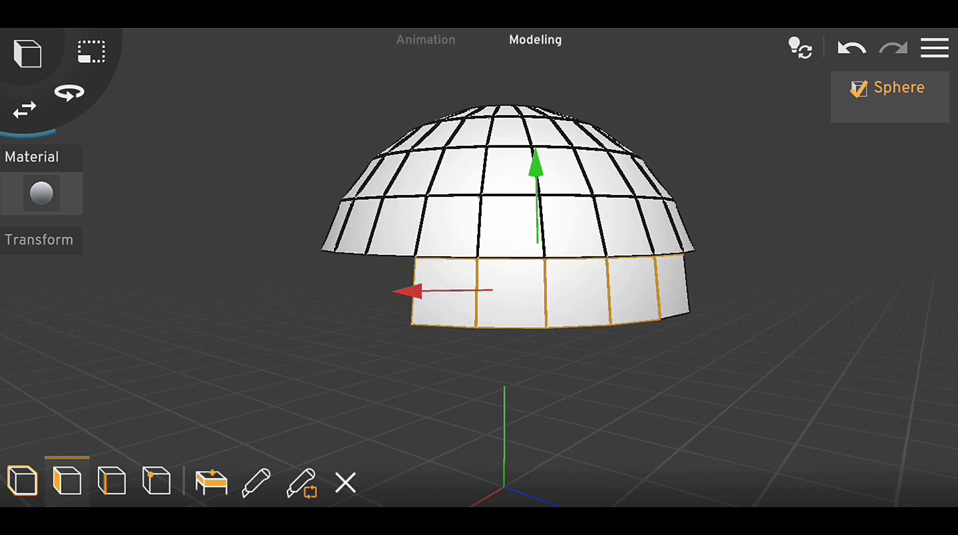
pyautogui.click(345, 483)
pyautogui.click(22, 481)
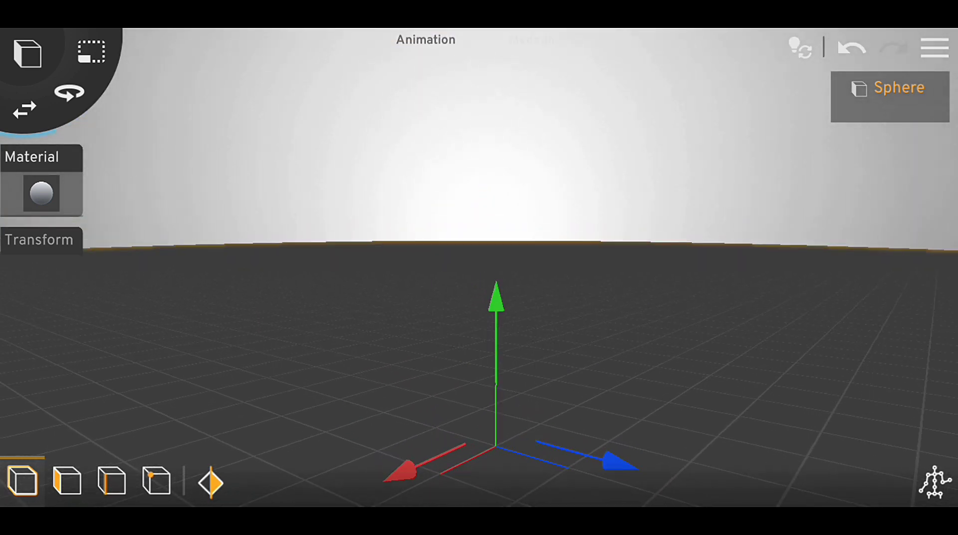
# - Save the project as New Project 11
pyautogui.click(27, 53)
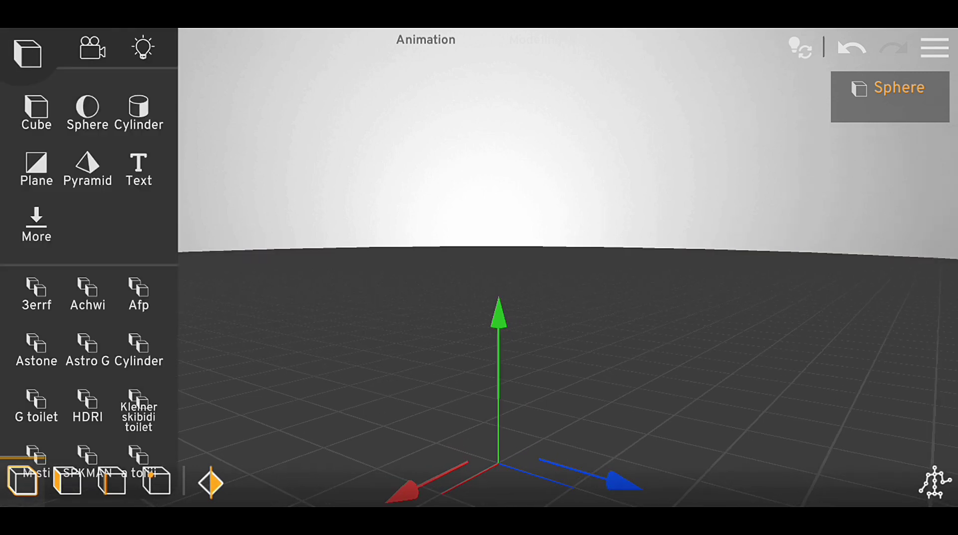
pyautogui.click(27, 53)
pyautogui.click(934, 48)
pyautogui.click(866, 109)
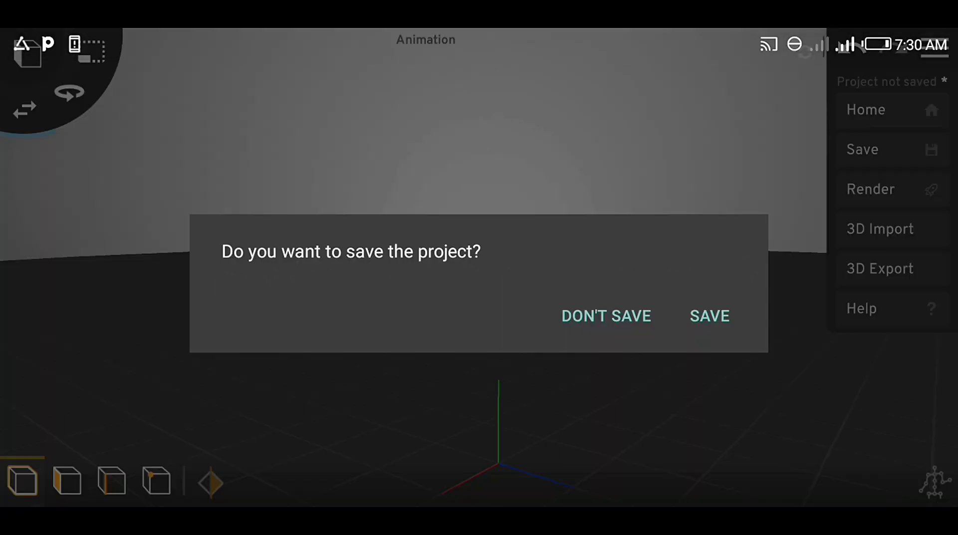
pyautogui.click(710, 315)
pyautogui.click(709, 342)
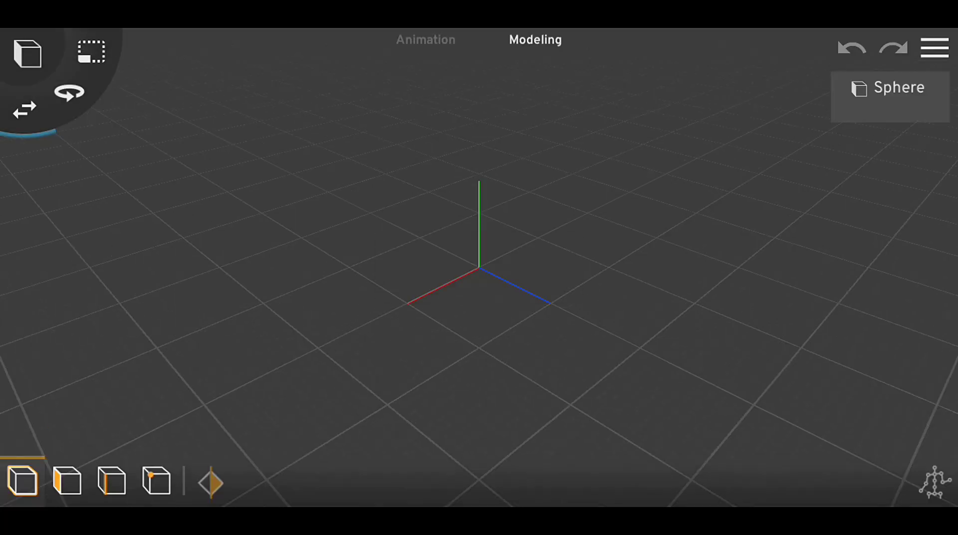
# - Insert the saved HDRI sky model, then add a plane to the scene
pyautogui.click(426, 39)
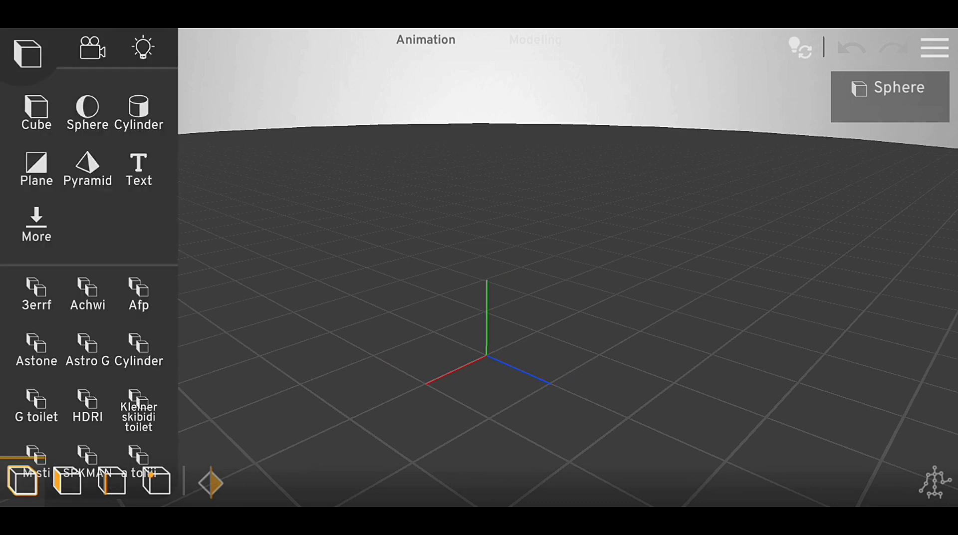
pyautogui.click(88, 407)
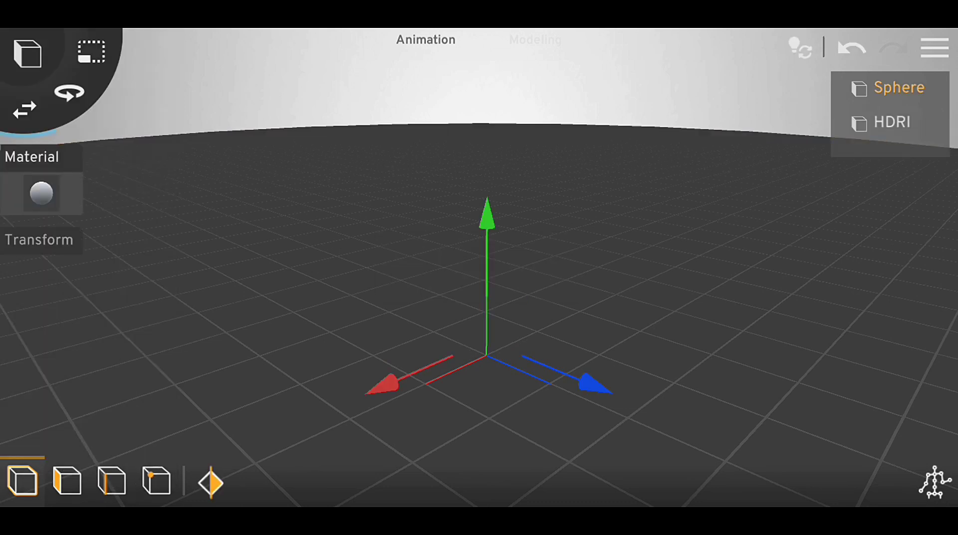
pyautogui.click(41, 193)
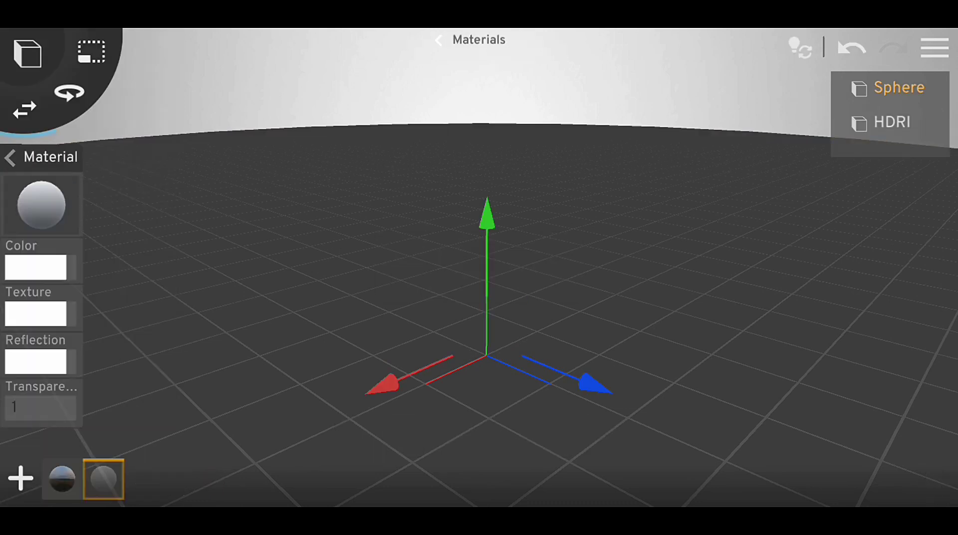
pyautogui.press('Escape')
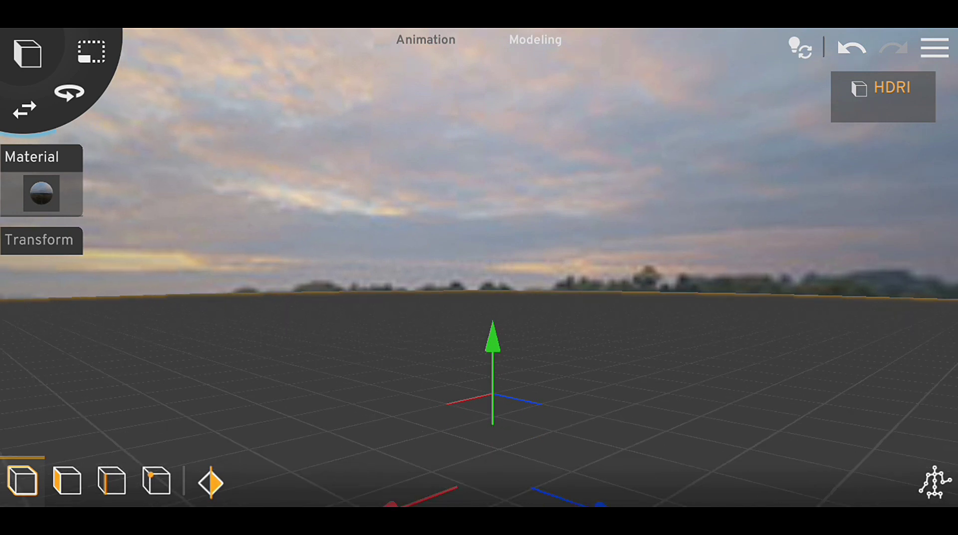
pyautogui.click(28, 52)
pyautogui.click(37, 163)
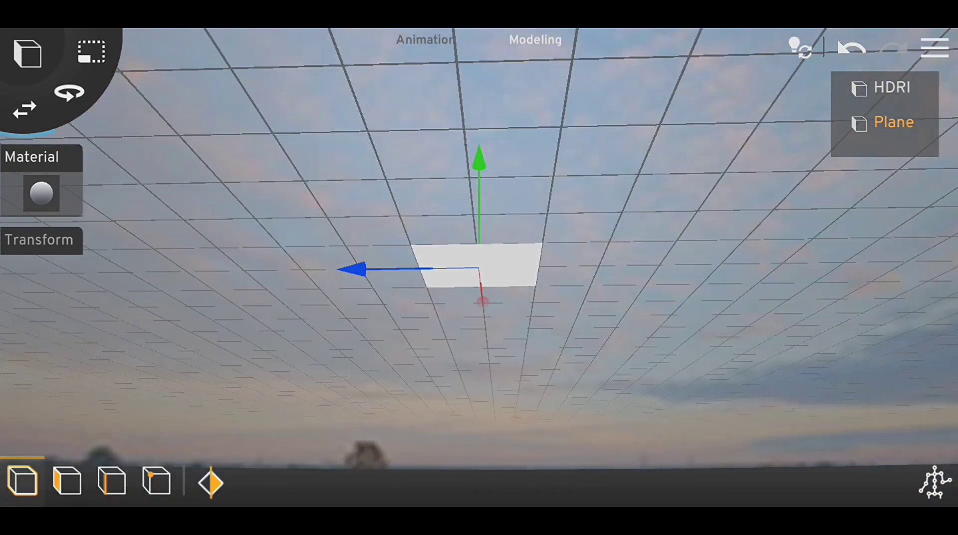
# - Open the HDRI dome's material settings to show its sky panorama texture
pyautogui.click(41, 193)
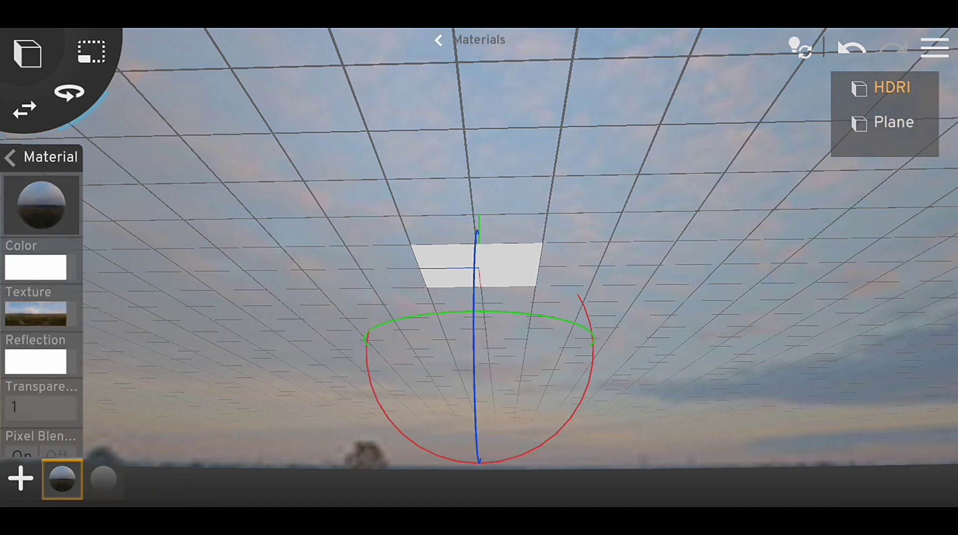